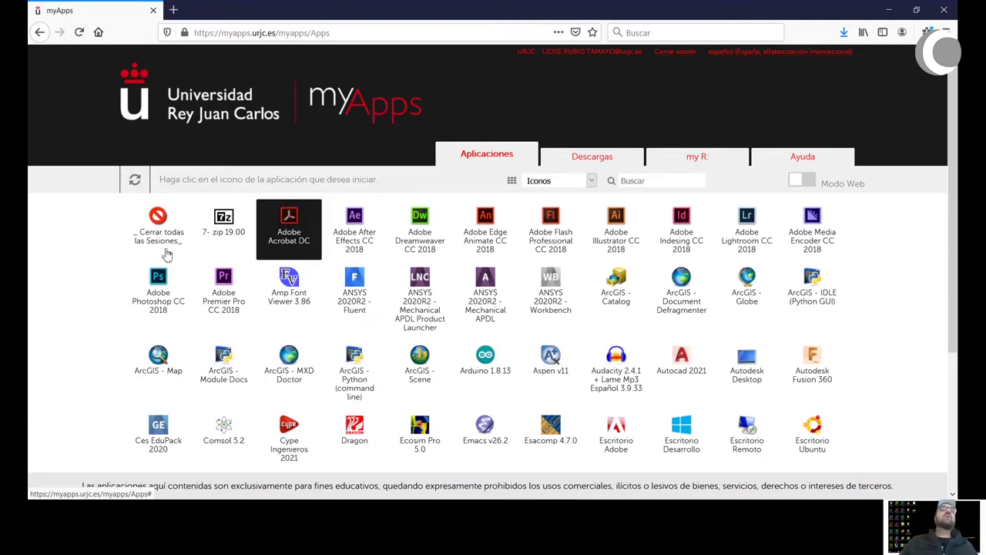
# Step: Launch Arduino 1.8.13 from the application catalogue and open its downloaded connection file
pyautogui.scroll(-1, 549, 353)
pyautogui.scroll(-2, 549, 353)
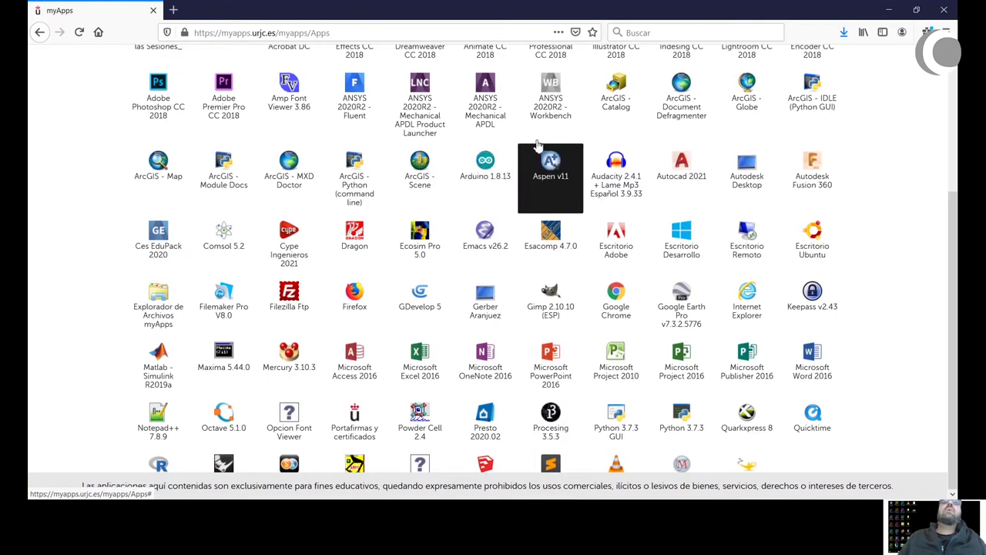
pyautogui.click(483, 178)
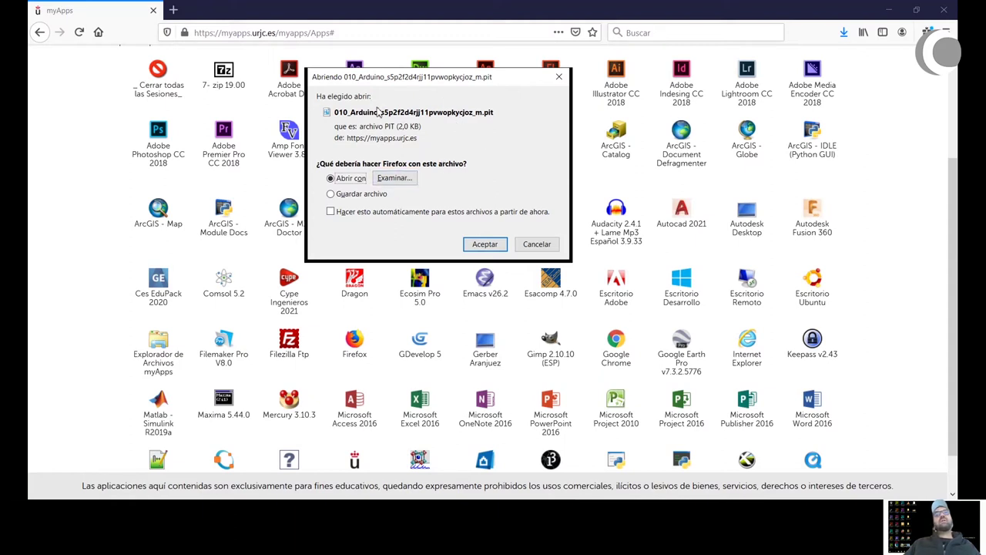
pyautogui.click(485, 244)
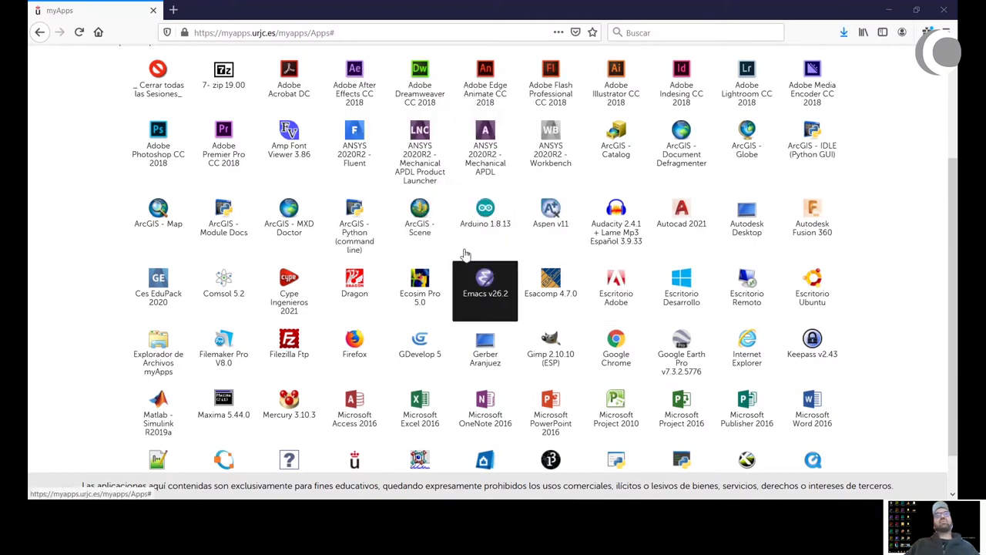
pyautogui.scroll(3, 495, 275)
pyautogui.scroll(-2, 493, 275)
pyautogui.scroll(-1, 492, 275)
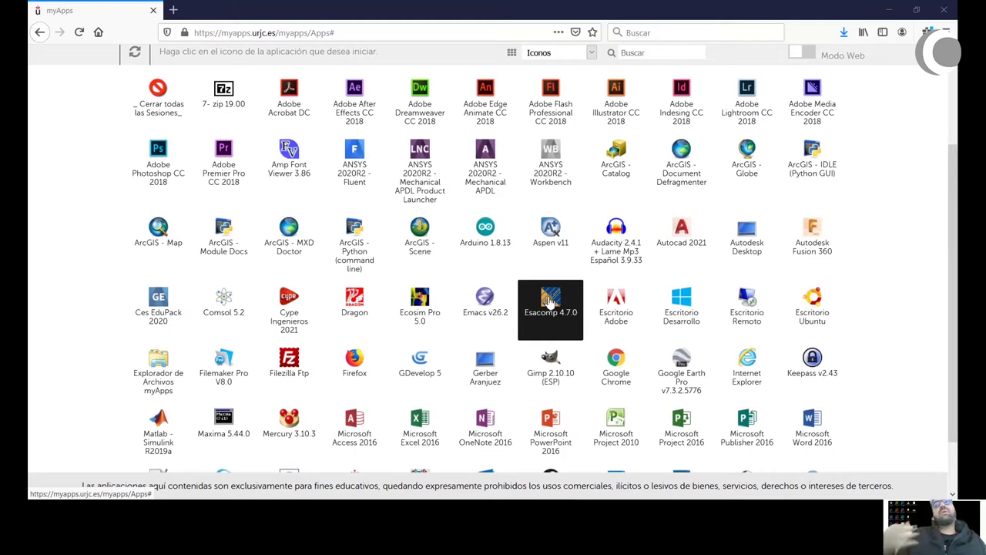
pyautogui.click(577, 412)
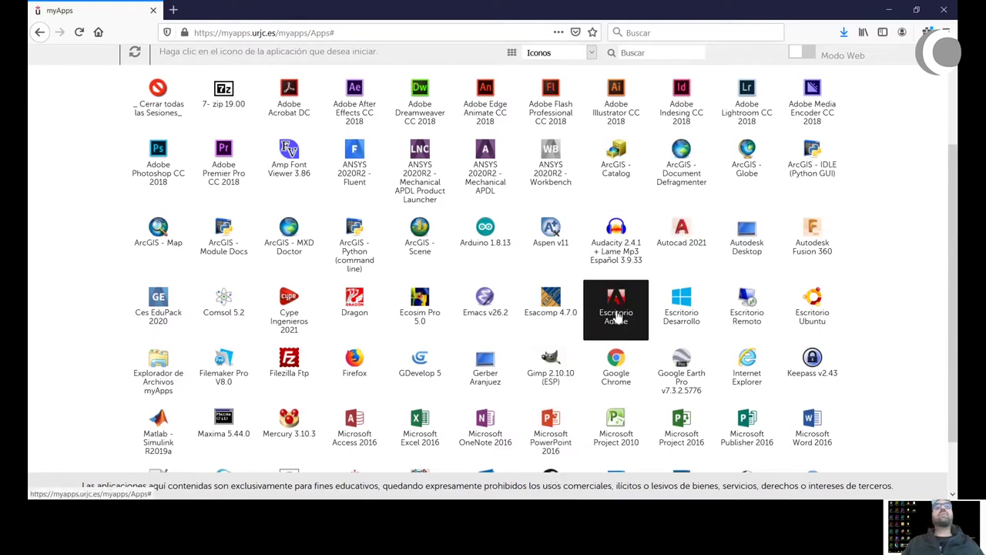
# Step: Launch Adobe Edge Animate CC 2018 from the application catalogue and open its downloaded connection file
pyautogui.scroll(3, 485, 323)
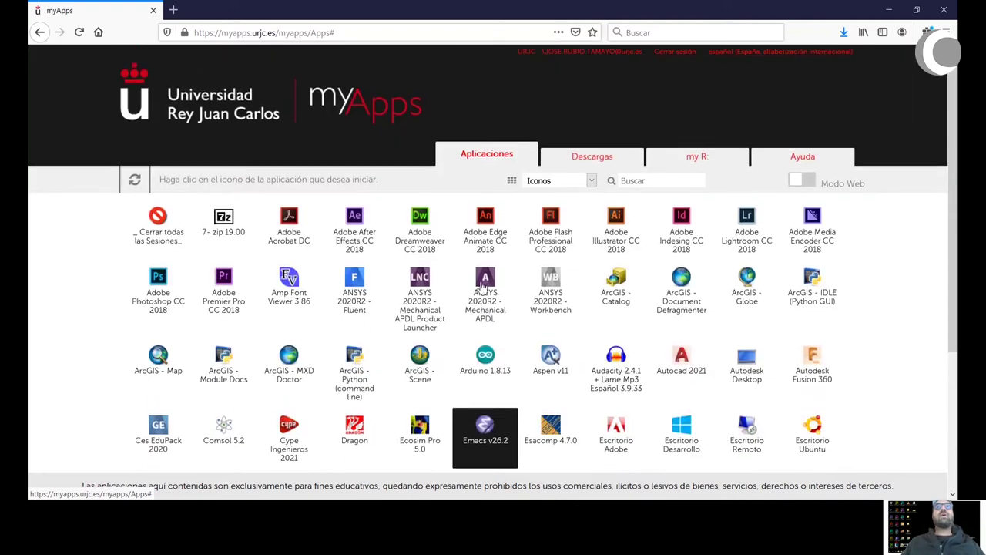
pyautogui.click(485, 239)
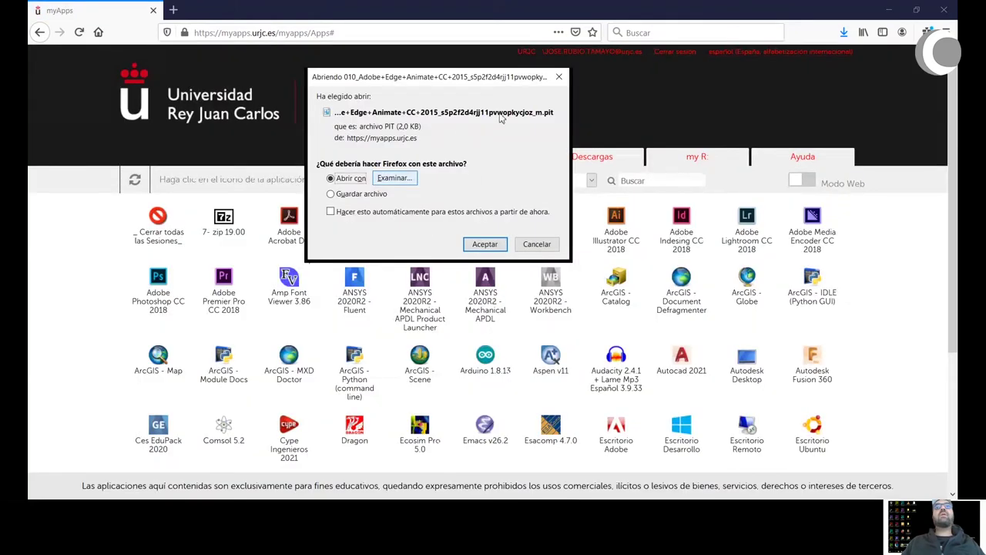
pyautogui.click(474, 245)
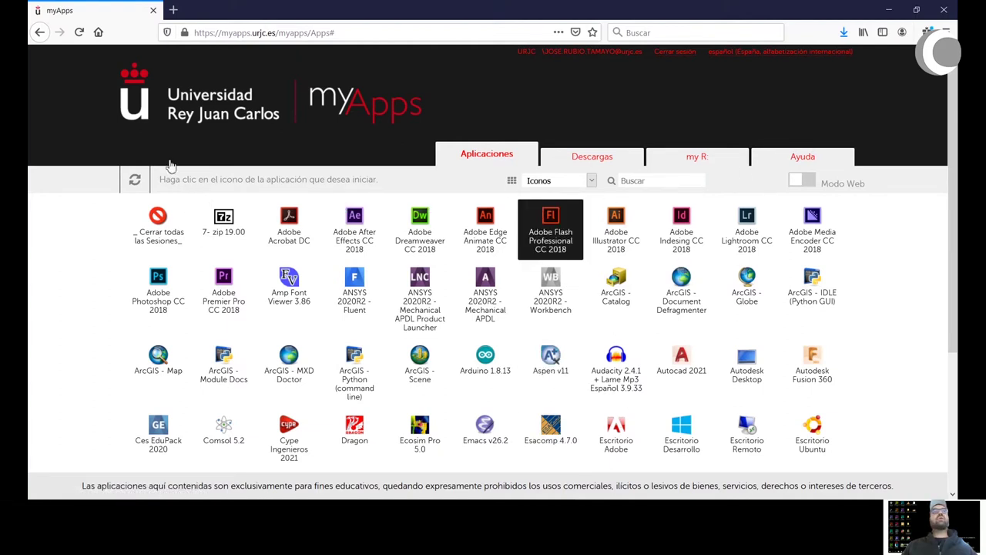
# Step: Turn on Modo Web and launch Adobe Edge Animate CC 2018 as a browser session, dismissing the error page and retrying
pyautogui.click(812, 182)
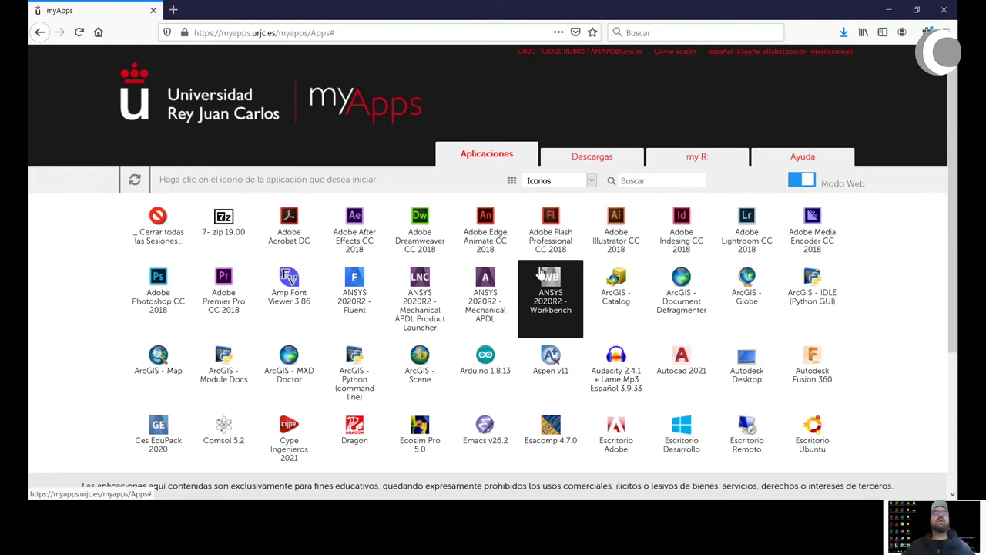
pyautogui.click(479, 247)
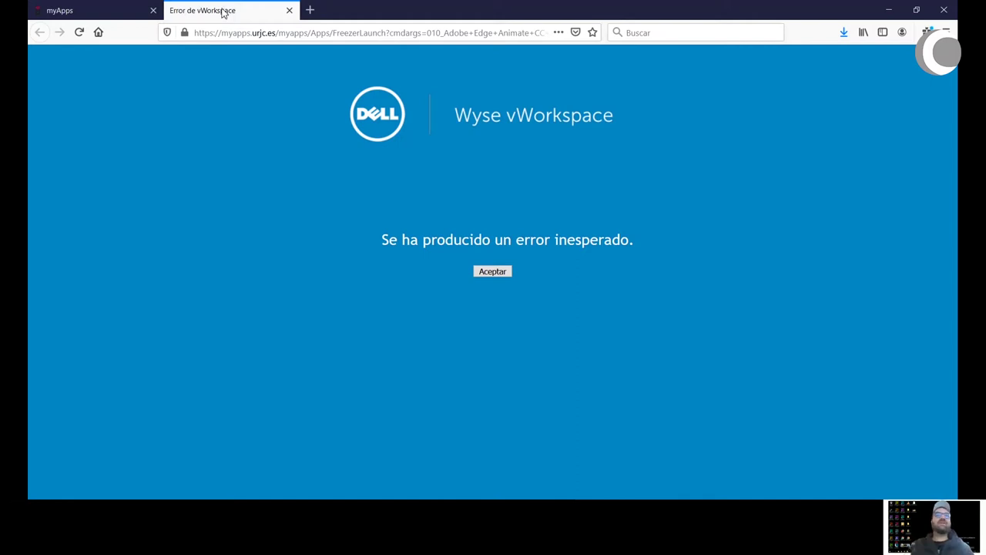
pyautogui.click(500, 275)
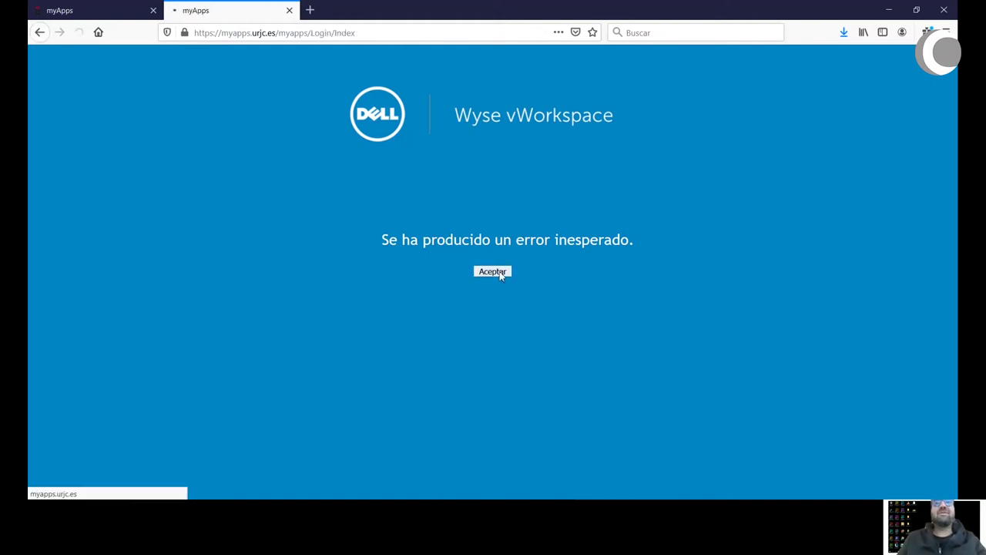
pyautogui.click(367, 324)
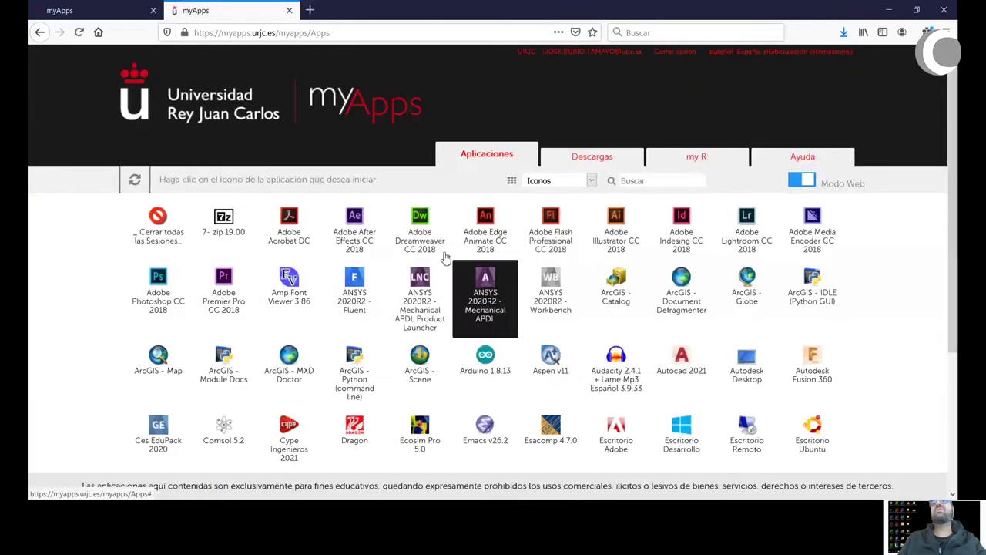
pyautogui.click(483, 232)
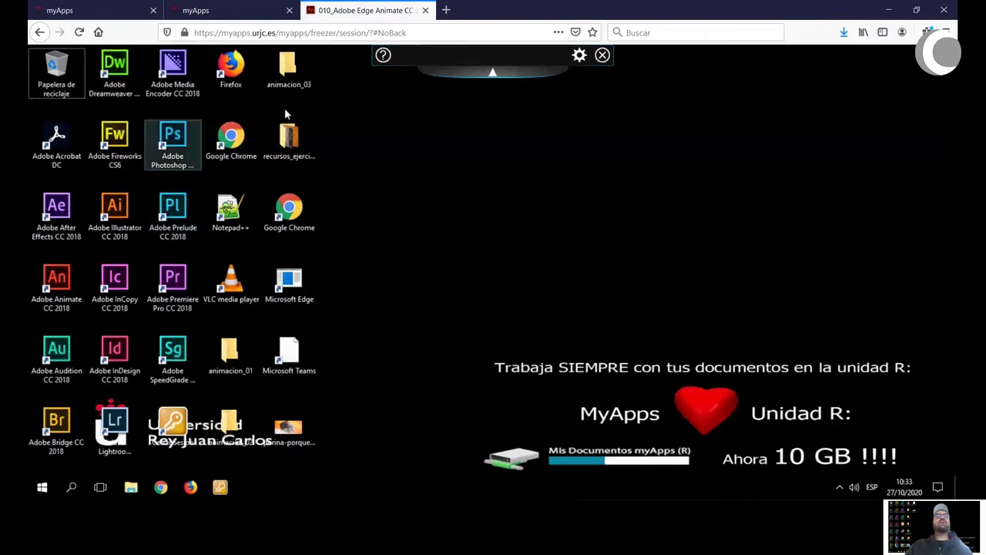
# Step: Close the duplicate myApps browser page and slide the remote session's floating control bar away from the centre
pyautogui.click(231, 10)
pyautogui.click(289, 10)
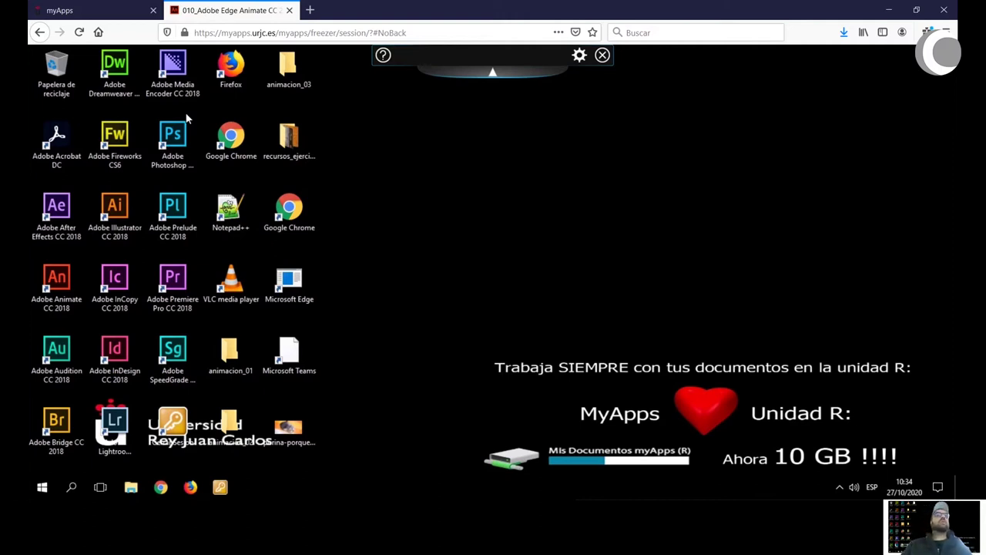
pyautogui.click(373, 178)
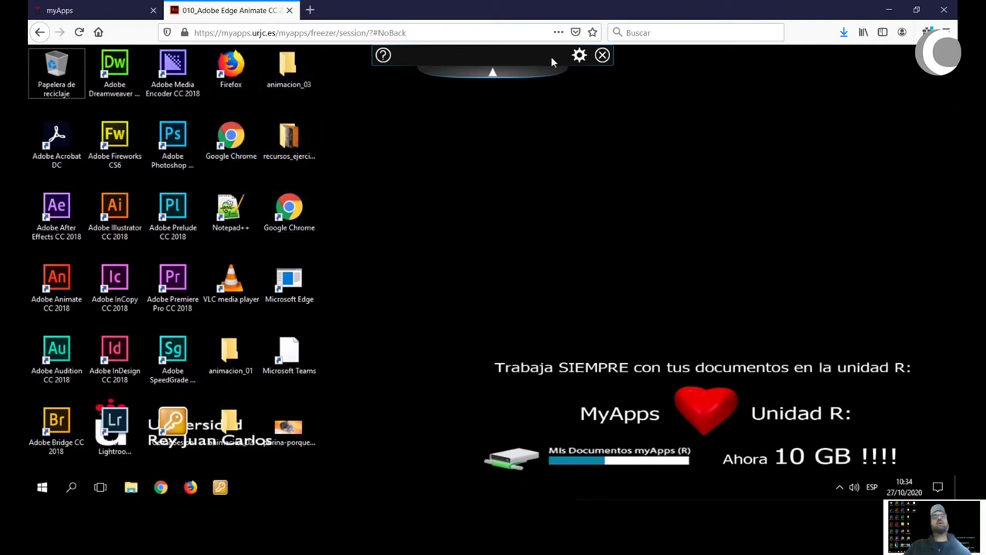
pyautogui.moveTo(413, 63); pyautogui.dragTo(392, 125)
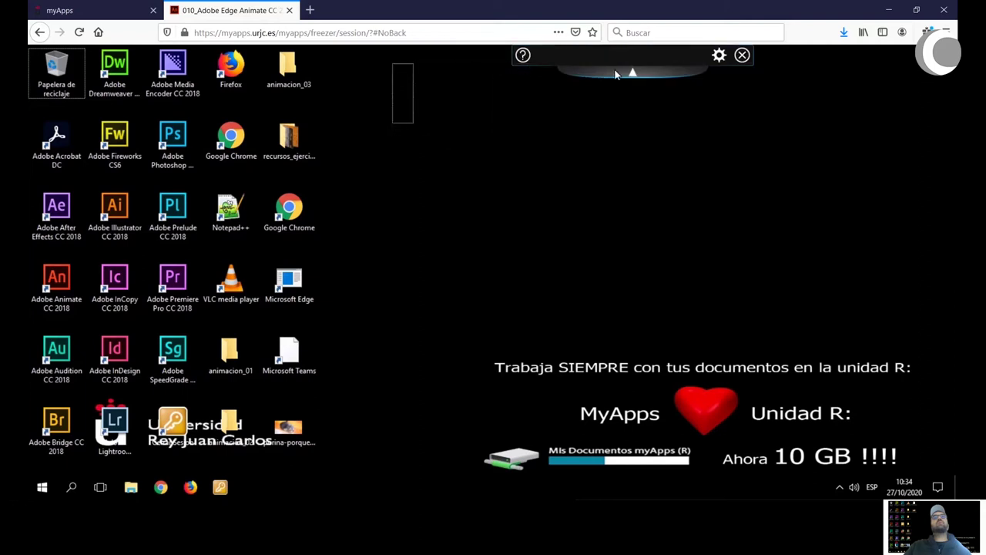
pyautogui.moveTo(603, 66); pyautogui.dragTo(761, 79)
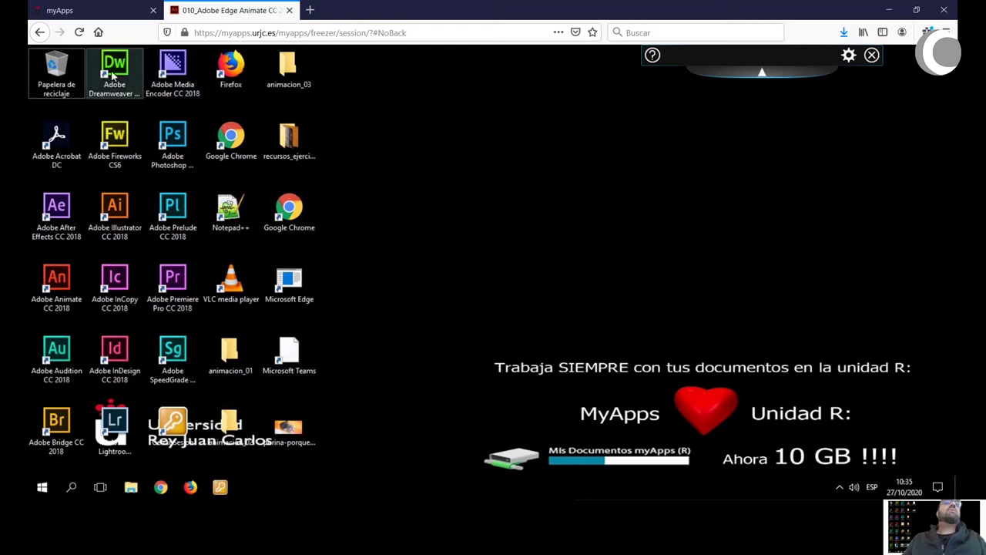
# Step: Start Adobe Animate CC 2018 from the remote desktop and create a new HTML5 Canvas document
pyautogui.click(173, 77)
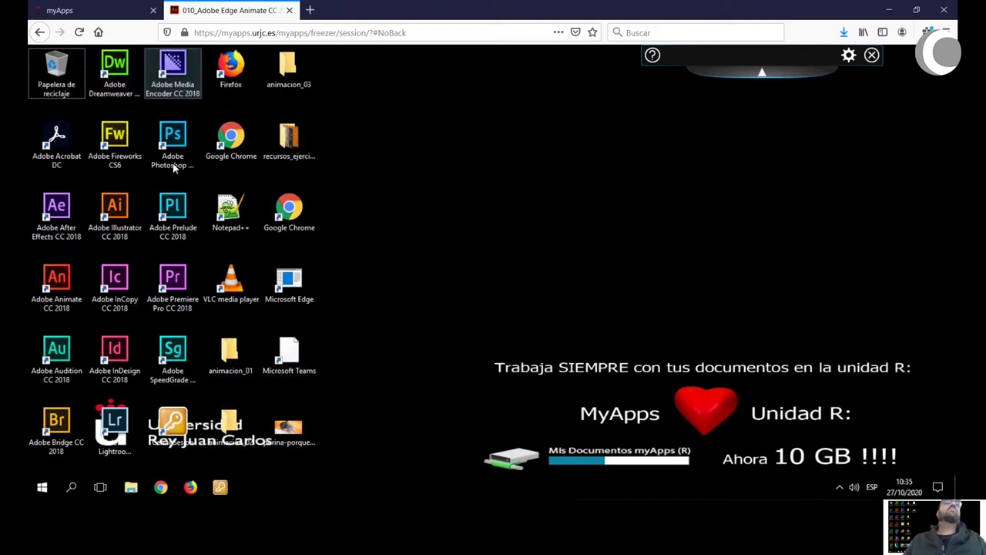
pyautogui.click(134, 148)
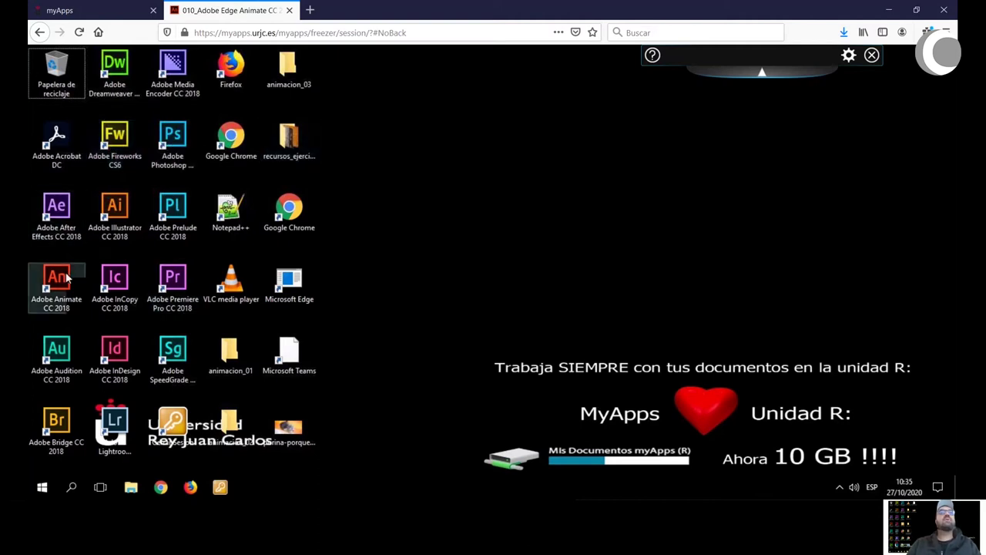
pyautogui.click(56, 297)
pyautogui.doubleClick(57, 296)
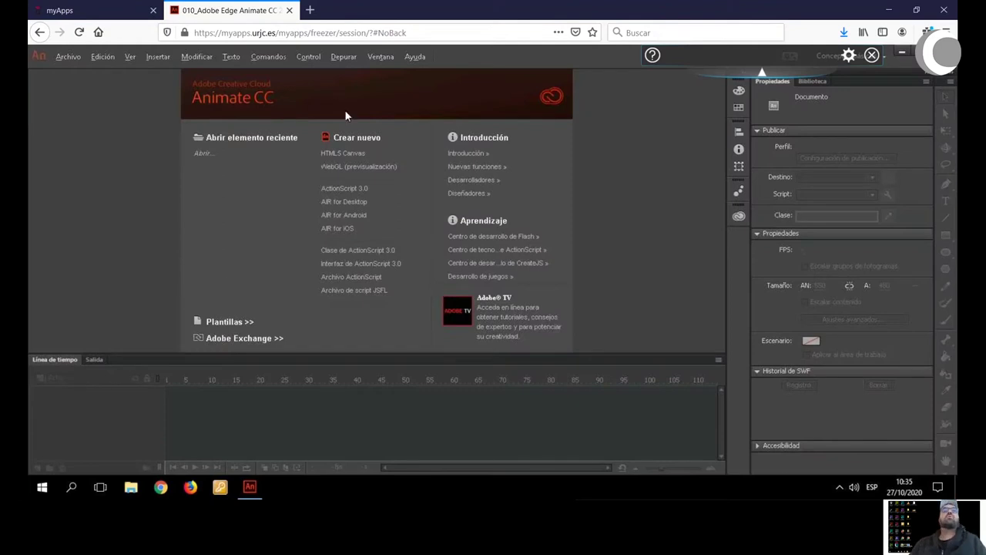
pyautogui.click(341, 153)
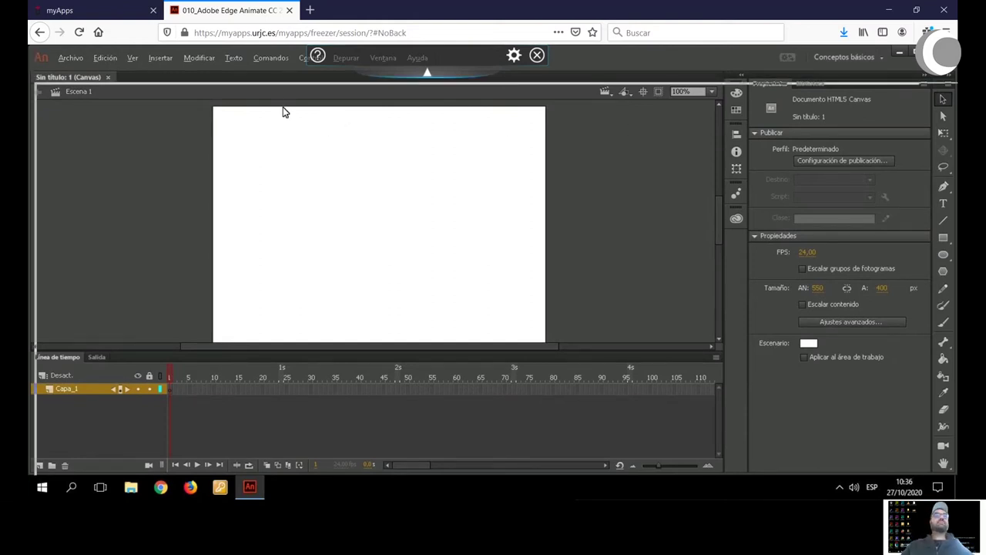
# Step: Restore the Animate window from its maximized state and reposition it so the desktop shortcuts are uncovered
pyautogui.press('super+Down')
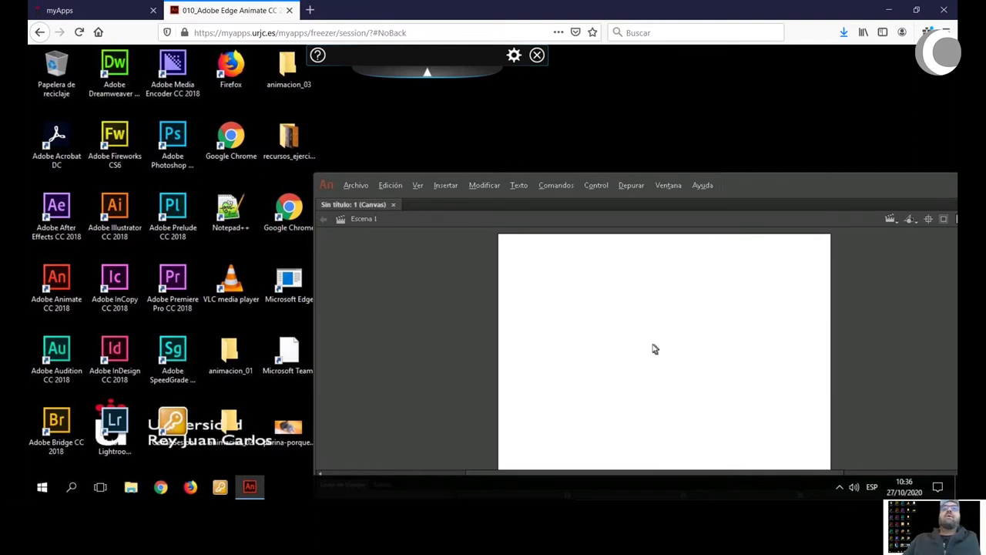
pyautogui.moveTo(817, 189); pyautogui.dragTo(818, 273)
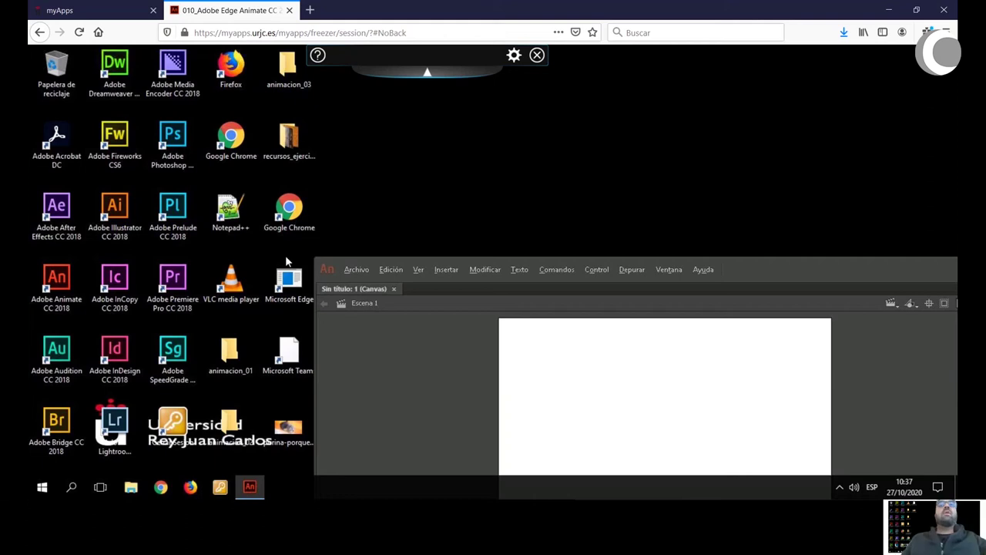
pyautogui.moveTo(781, 268); pyautogui.dragTo(737, 175)
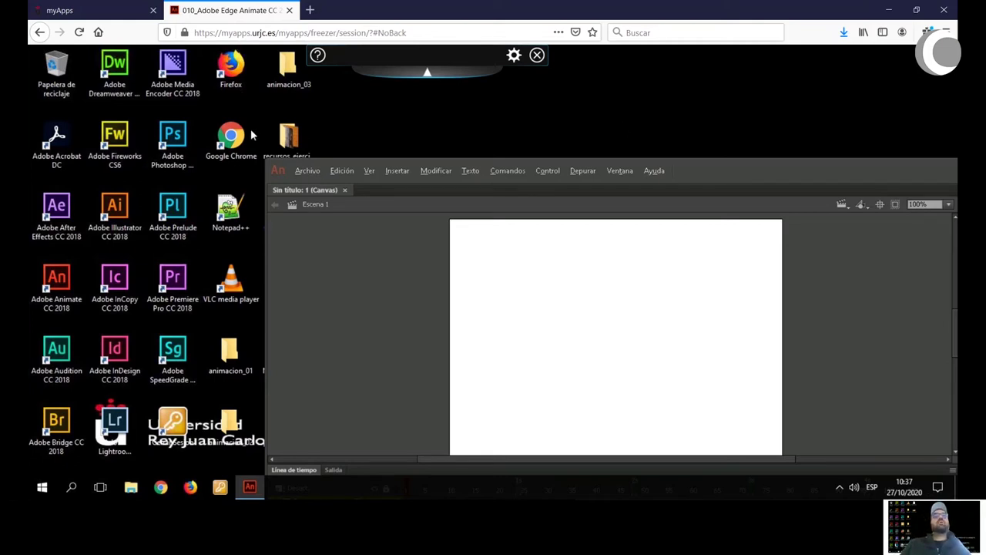
# Step: Begin saving the canvas document under a new name and browse to the Imágenes > publicitario > animacion folder
pyautogui.click(310, 171)
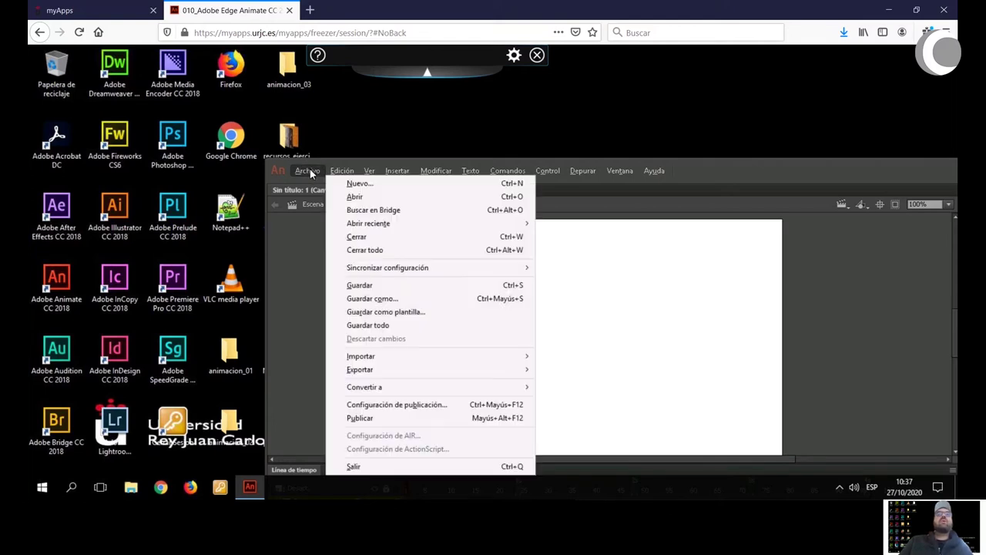
pyautogui.click(379, 299)
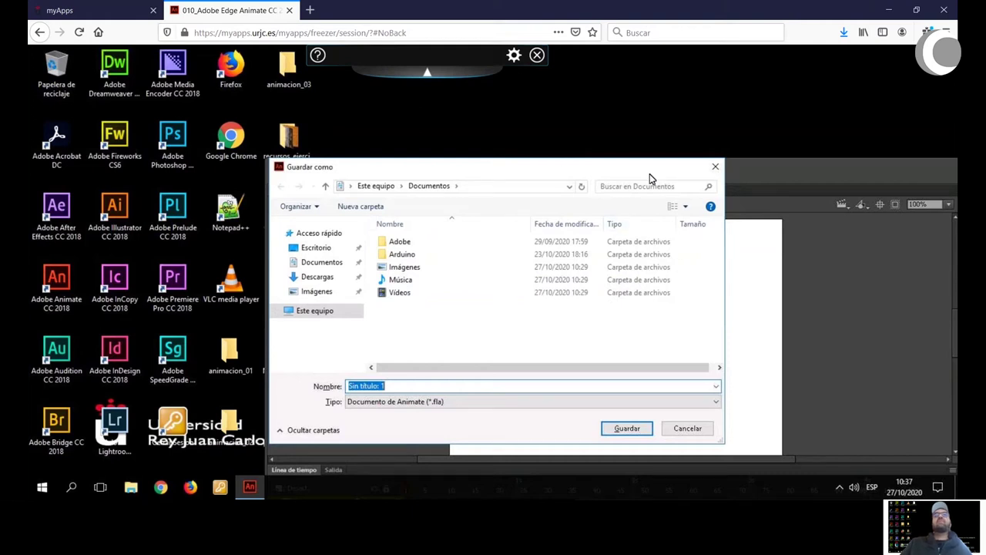
pyautogui.moveTo(671, 165); pyautogui.dragTo(737, 83)
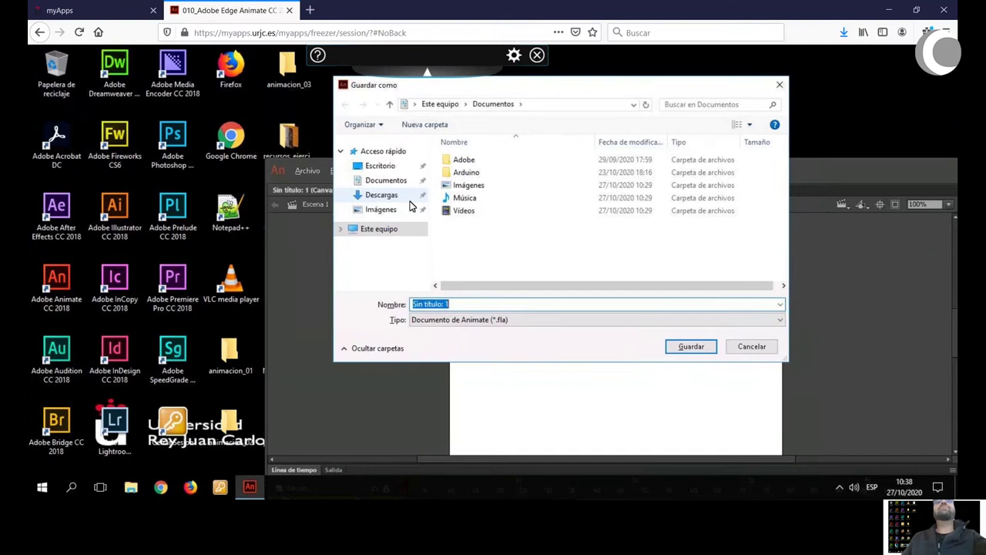
pyautogui.click(470, 189)
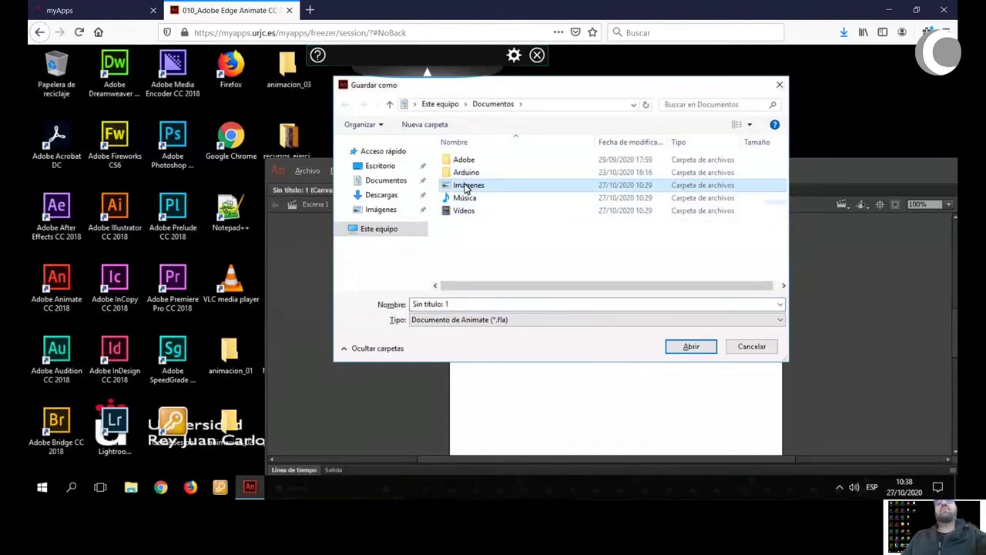
pyautogui.doubleClick(466, 187)
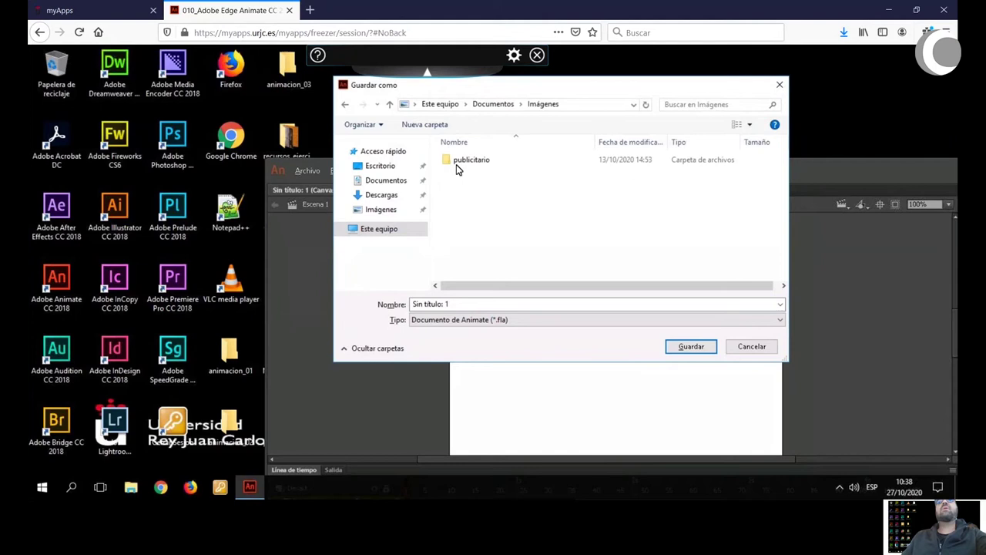
pyautogui.doubleClick(473, 162)
pyautogui.doubleClick(484, 162)
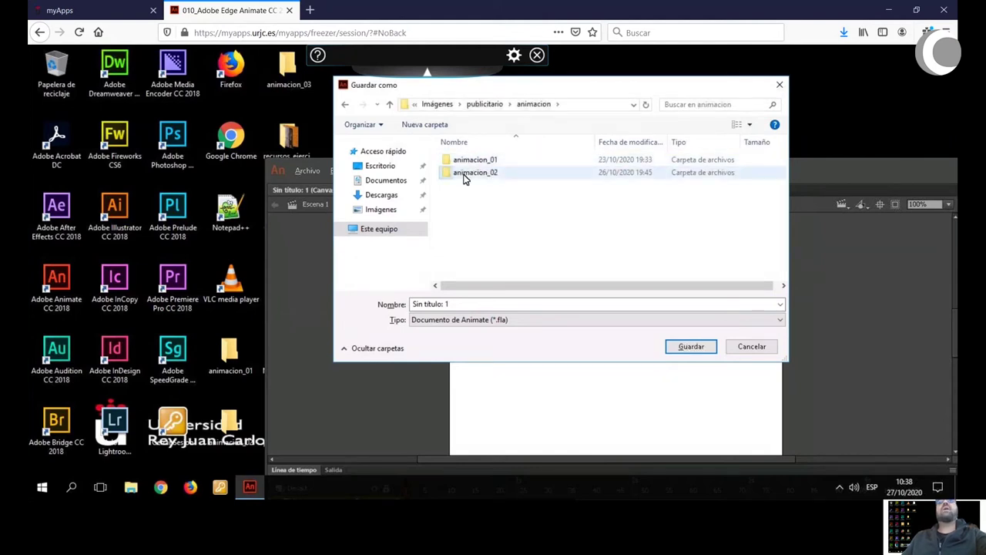
# Step: Reuse the file name ovno_02 from the animacion_02 folder and return to the animacion folder
pyautogui.doubleClick(467, 174)
pyautogui.click(485, 172)
pyautogui.click(492, 104)
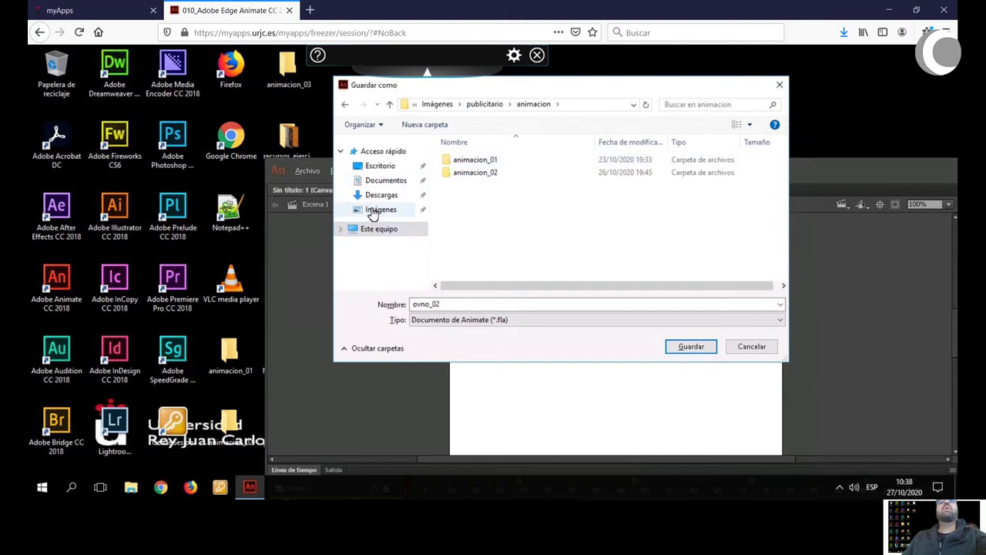
# Step: Browse the save dialog to the Imágenes folder of Mis Documentos myApps (R:), return to the drive's root and dismiss the dialog without saving
pyautogui.click(350, 125)
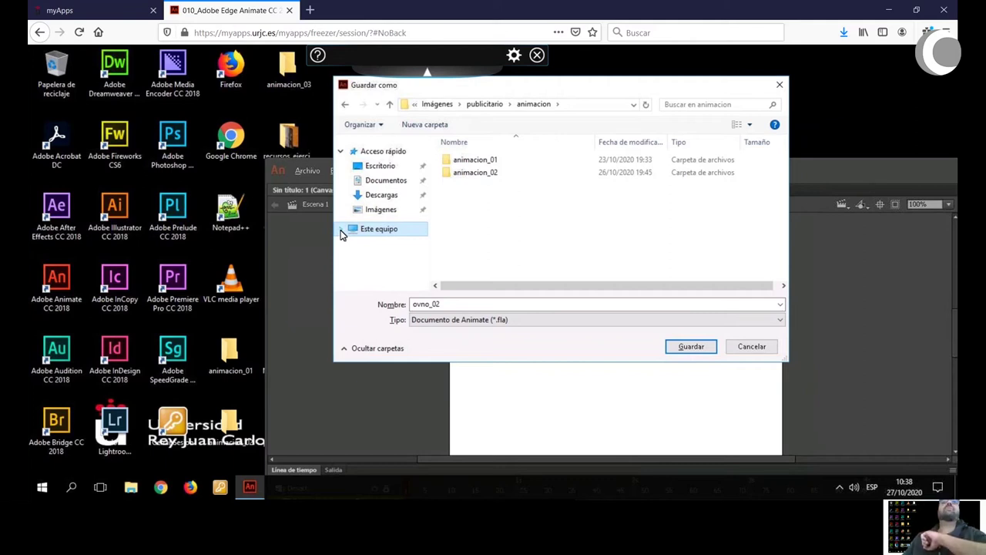
pyautogui.click(342, 231)
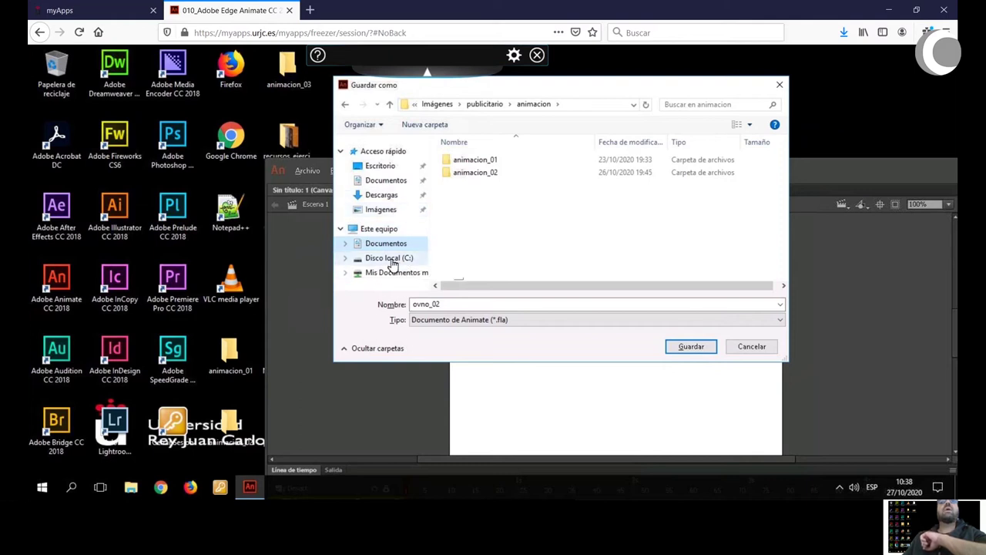
pyautogui.click(385, 242)
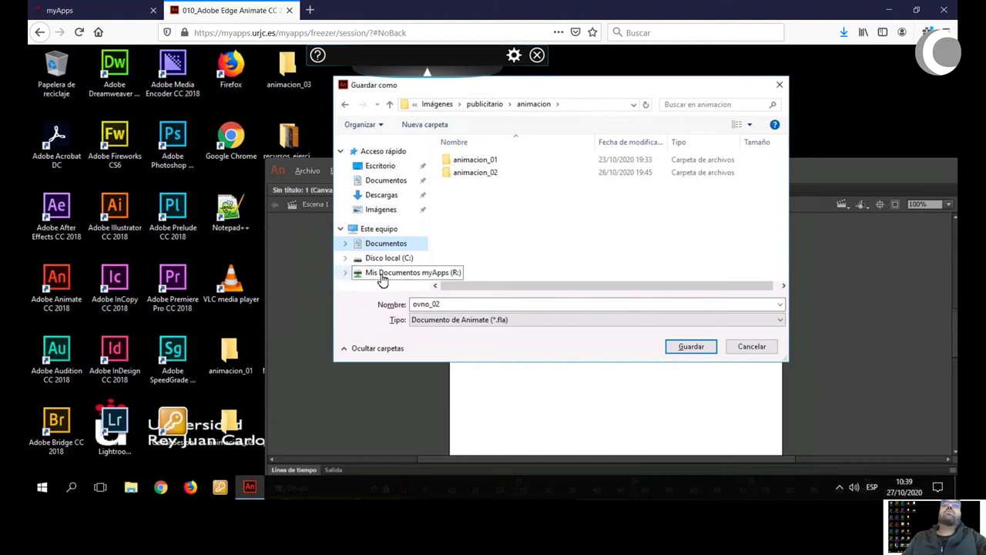
pyautogui.click(383, 274)
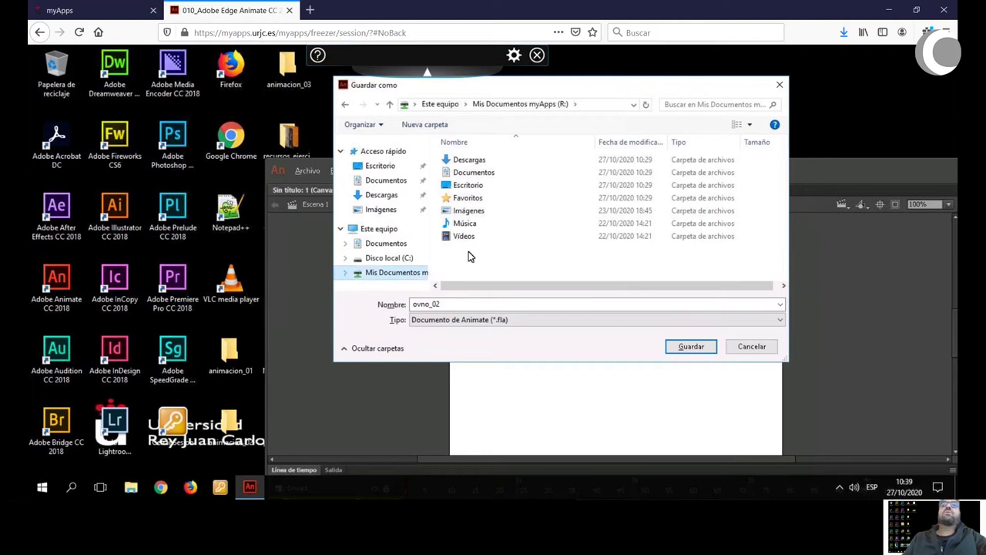
pyautogui.doubleClick(471, 213)
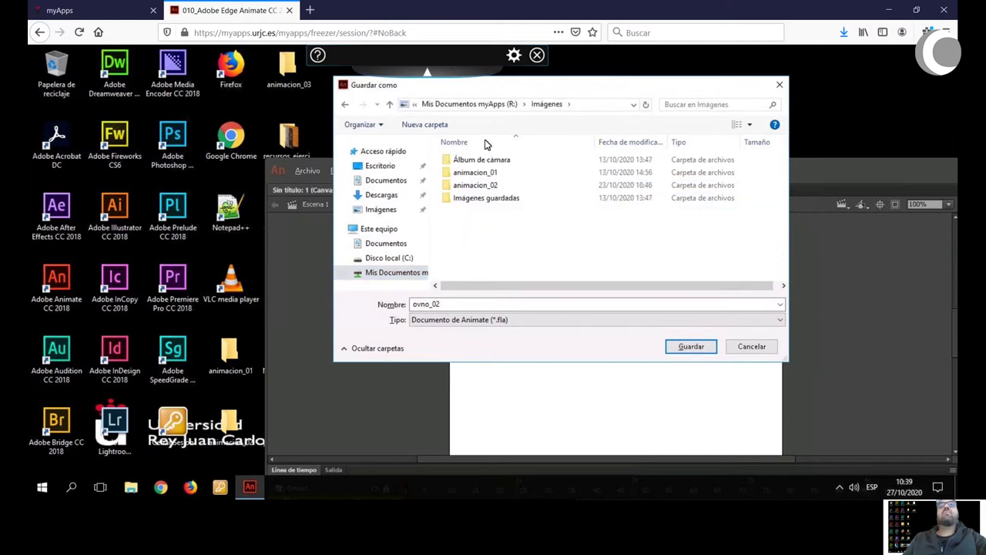
pyautogui.click(468, 106)
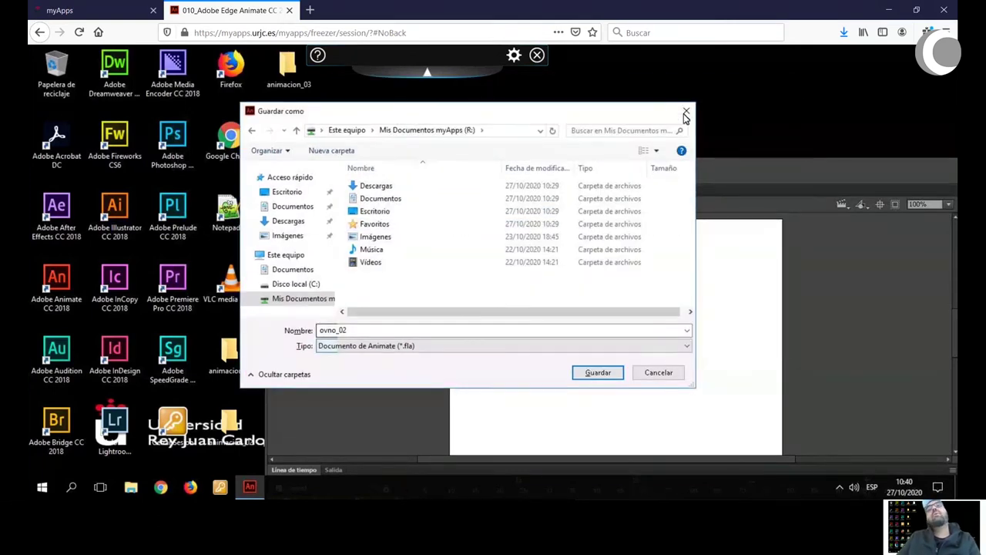
pyautogui.click(685, 113)
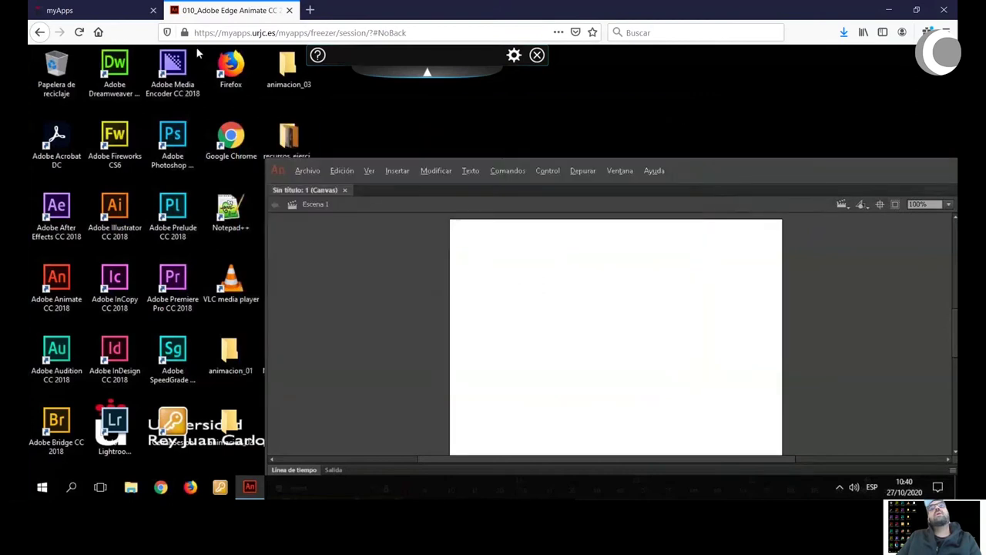
pyautogui.click(121, 90)
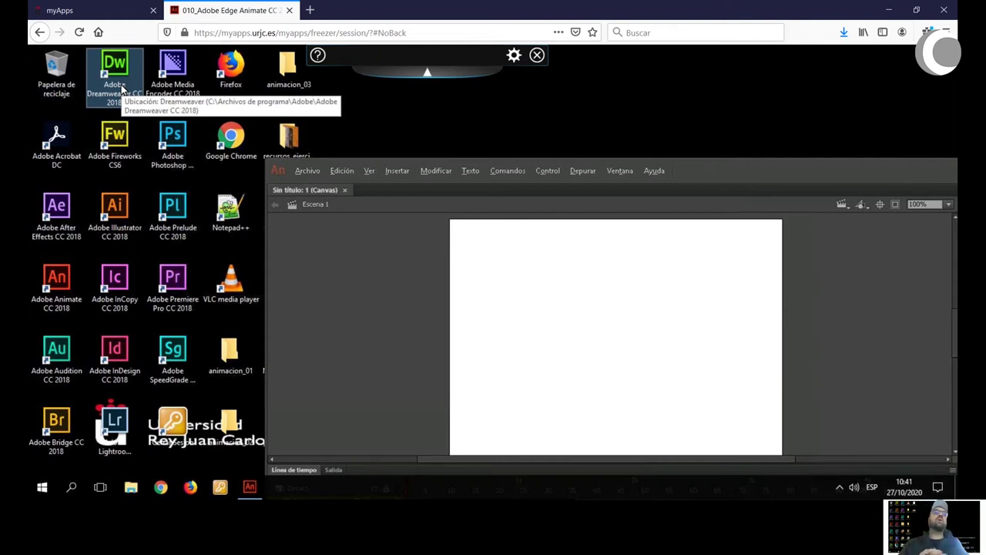
pyautogui.click(53, 217)
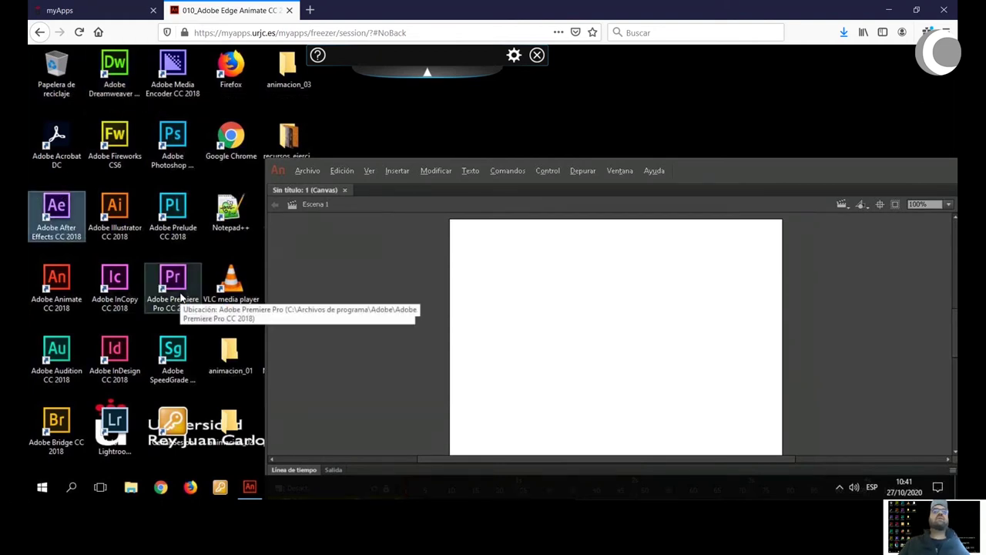
pyautogui.click(173, 296)
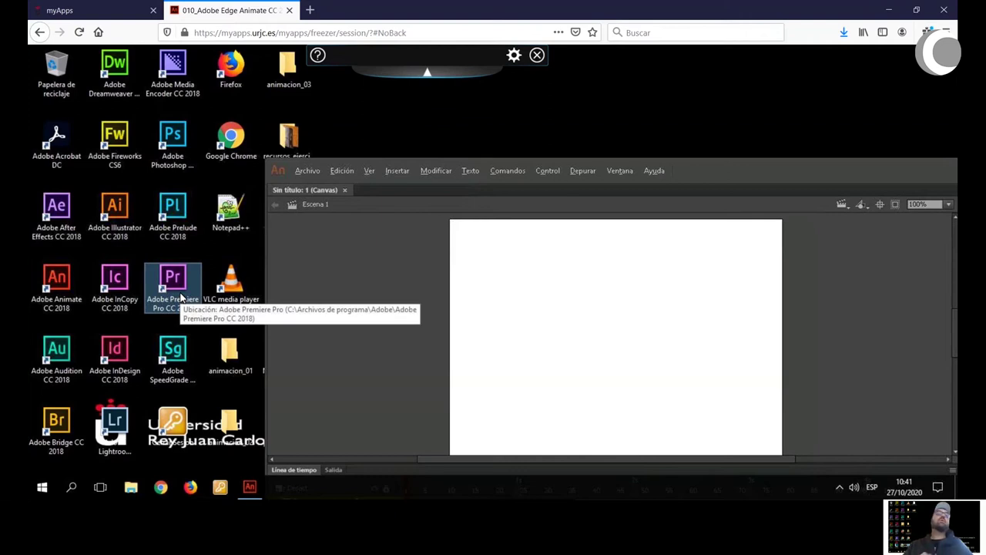
pyautogui.click(181, 299)
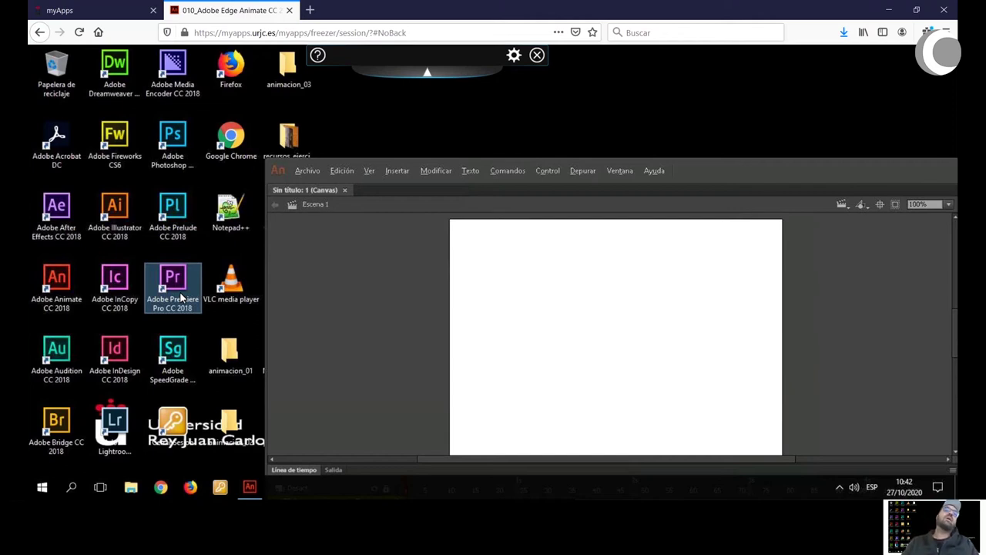
pyautogui.click(180, 296)
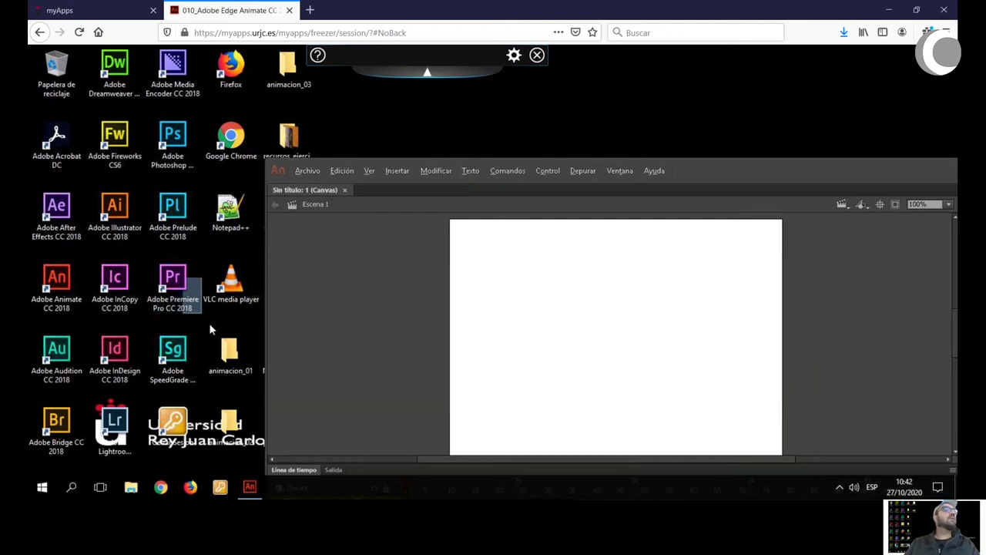
# Step: Open File Explorer on the remote desktop and inspect the drives under Este equipo and the contents of Disco local (C:)
pyautogui.press('super+e')
pyautogui.moveTo(456, 99); pyautogui.dragTo(478, 89)
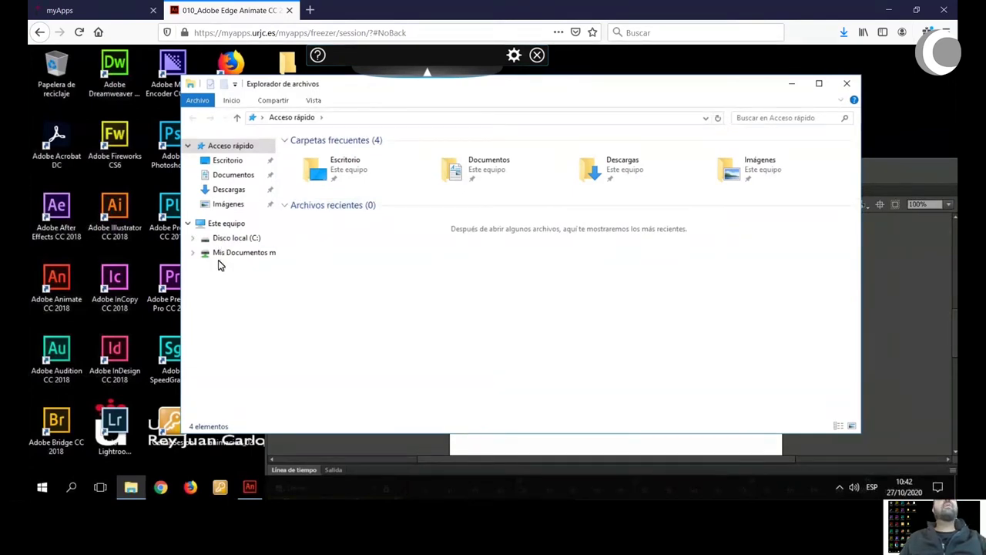
pyautogui.click(229, 223)
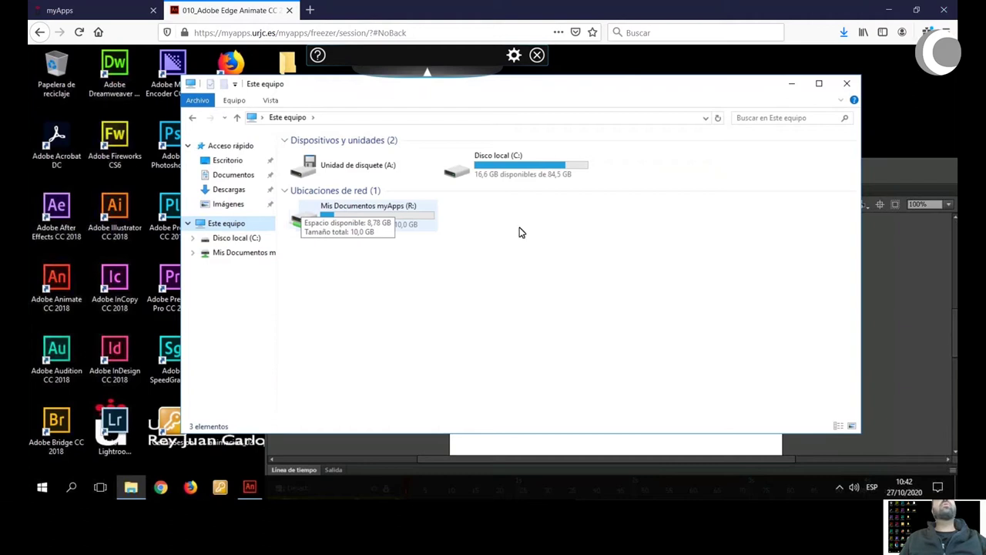
pyautogui.click(231, 240)
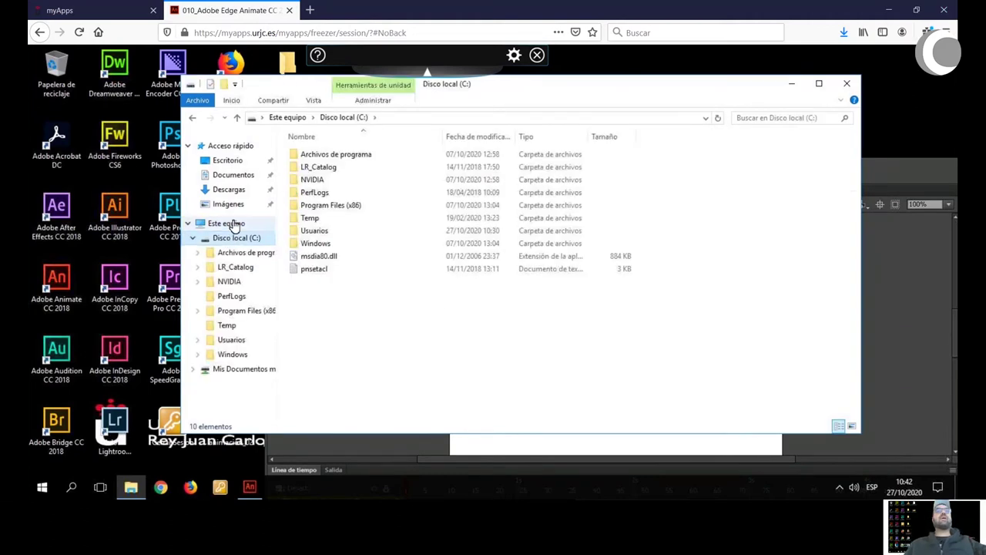
pyautogui.click(231, 224)
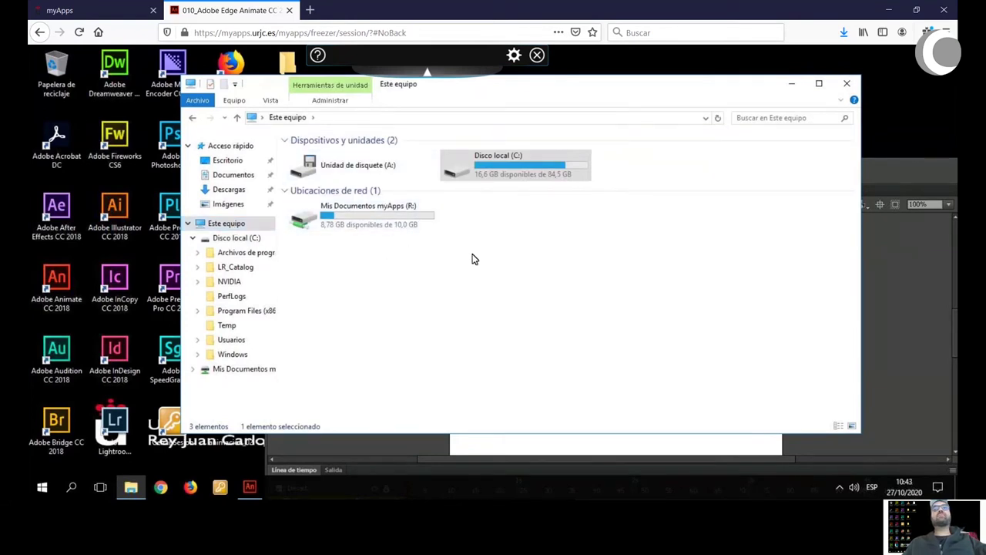
pyautogui.doubleClick(508, 177)
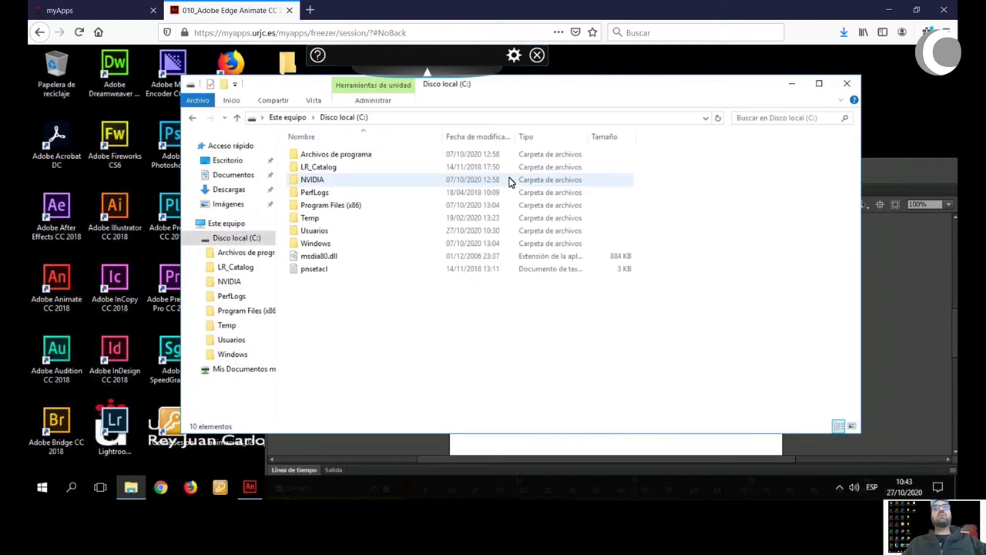
# Step: Return to Este equipo, select the Mis Documentos myApps (R:) drive and move the window lower on the desktop
pyautogui.click(224, 225)
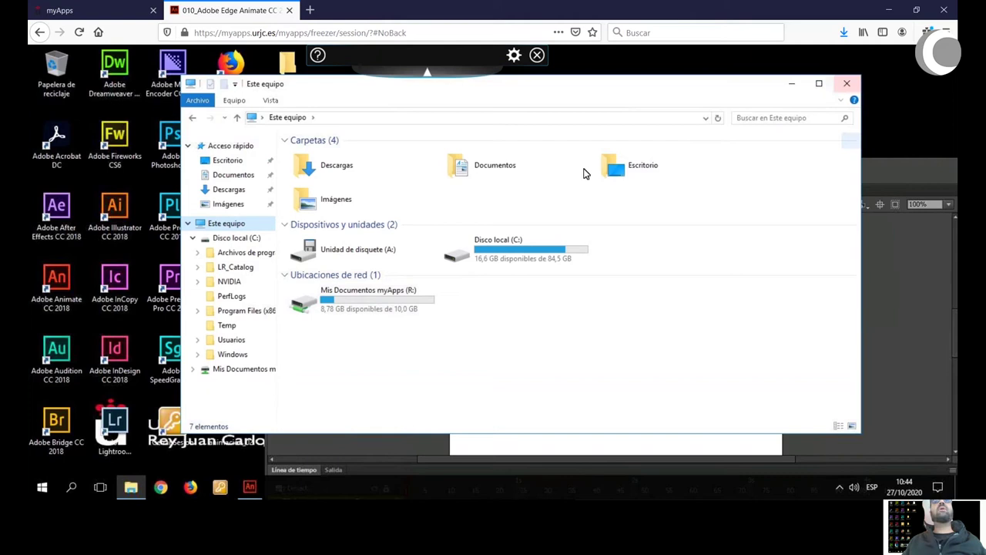
pyautogui.click(392, 308)
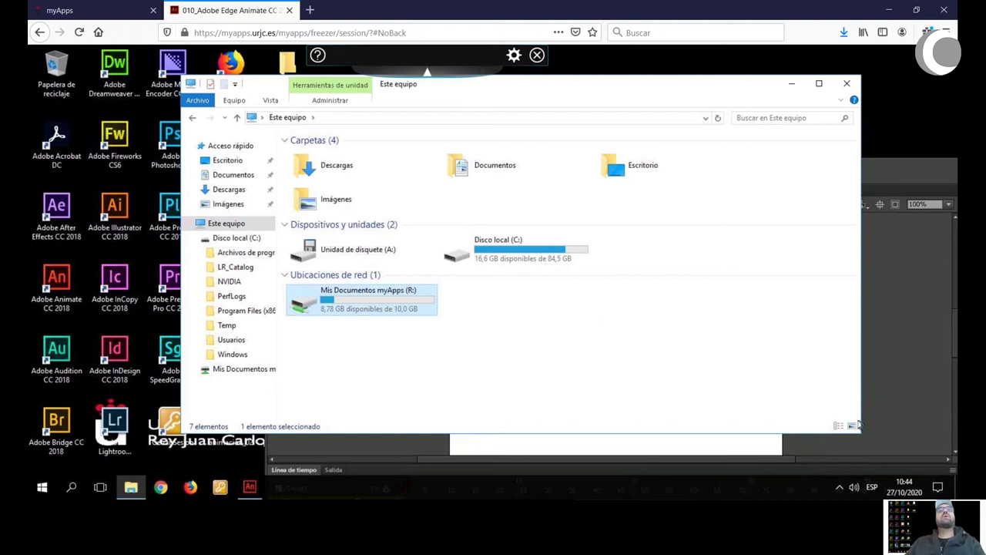
pyautogui.moveTo(616, 86); pyautogui.dragTo(652, 154)
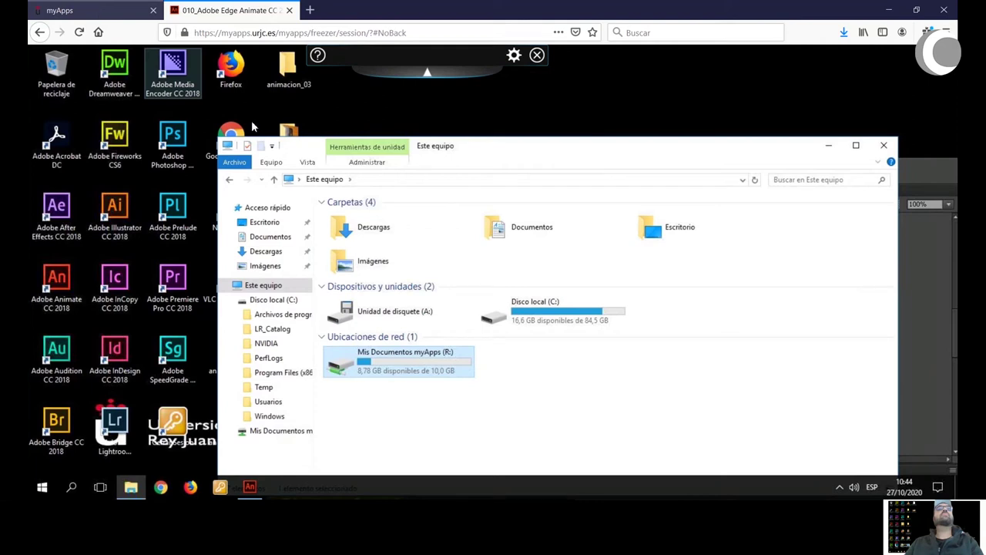
# Step: Switch to the myApps portal page and open the Pictures folder in the my R: web file manager
pyautogui.click(100, 15)
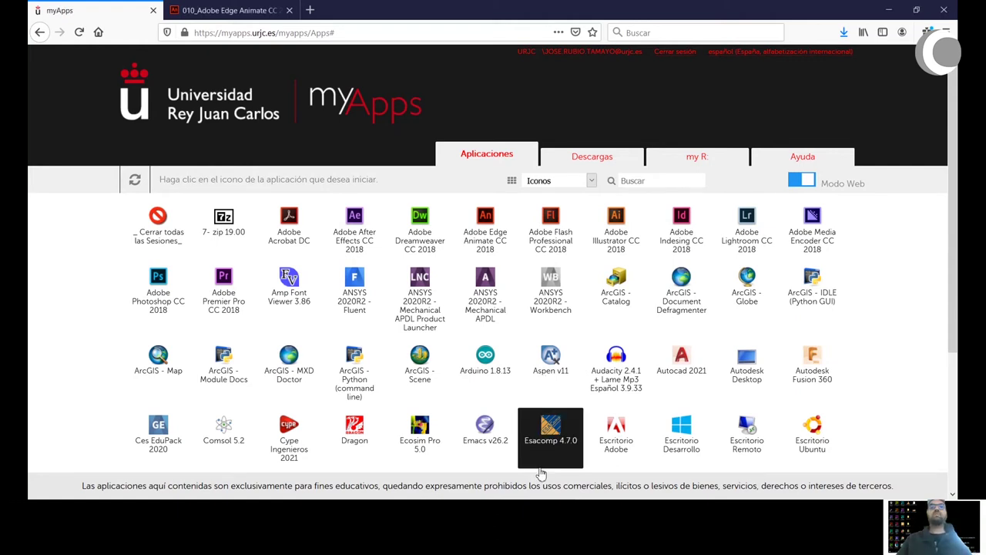
pyautogui.click(696, 159)
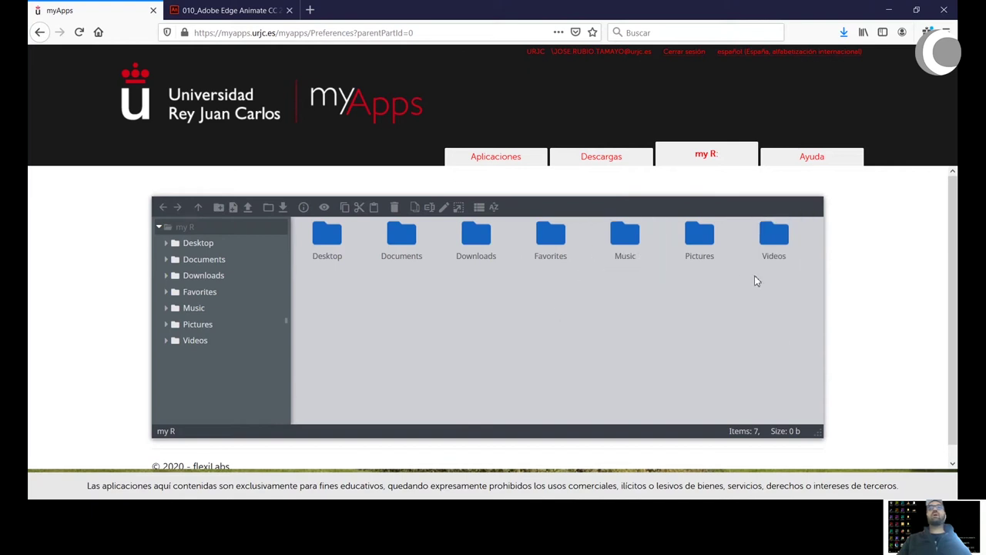
pyautogui.click(590, 259)
pyautogui.click(606, 307)
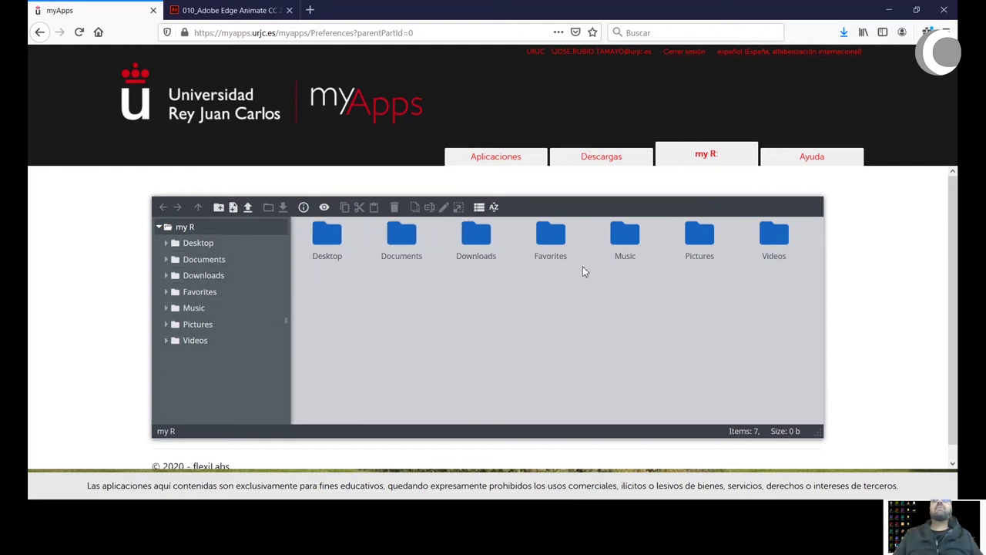
pyautogui.doubleClick(700, 239)
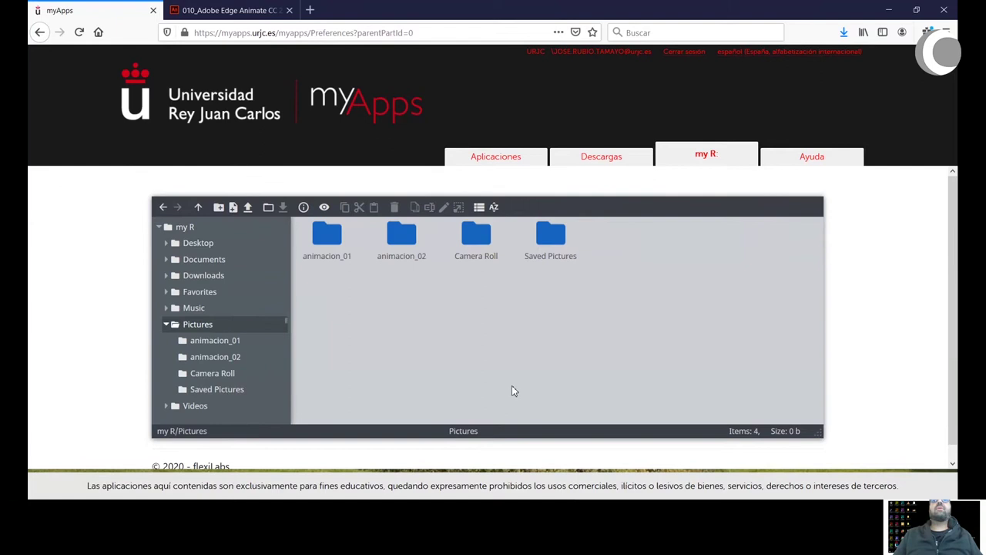
# Step: View the files in the animacion_02 folder, go back to Pictures and select that folder
pyautogui.click(416, 250)
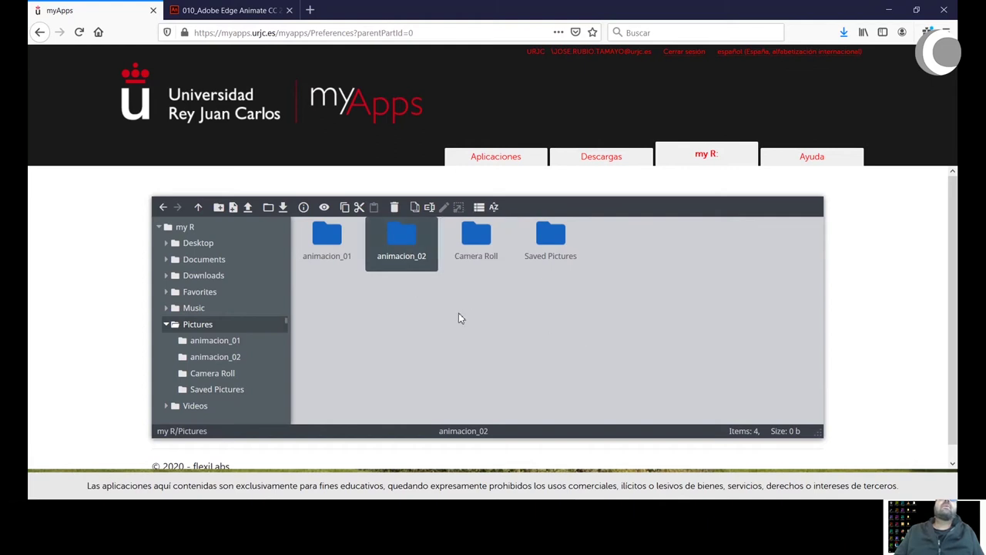
pyautogui.doubleClick(397, 262)
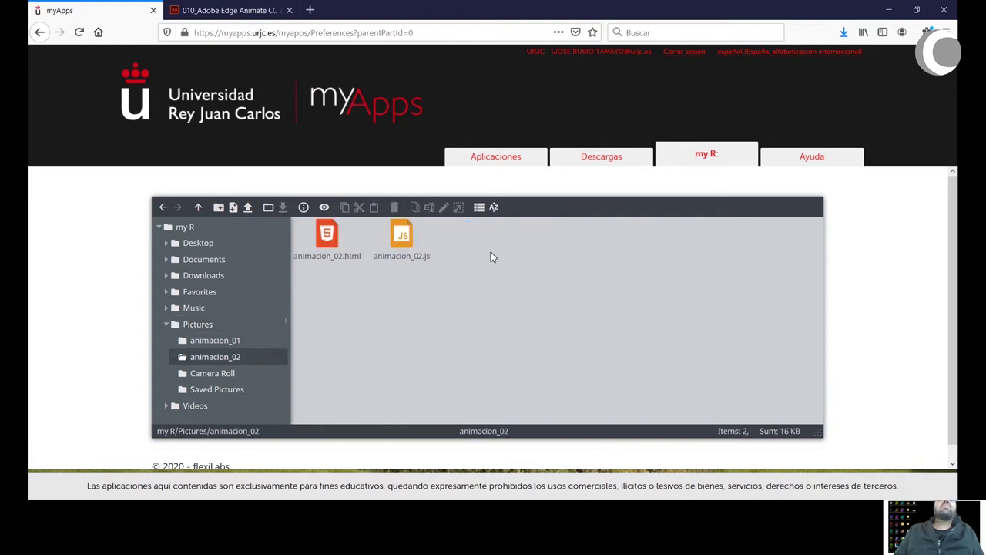
pyautogui.moveTo(499, 315); pyautogui.dragTo(463, 291)
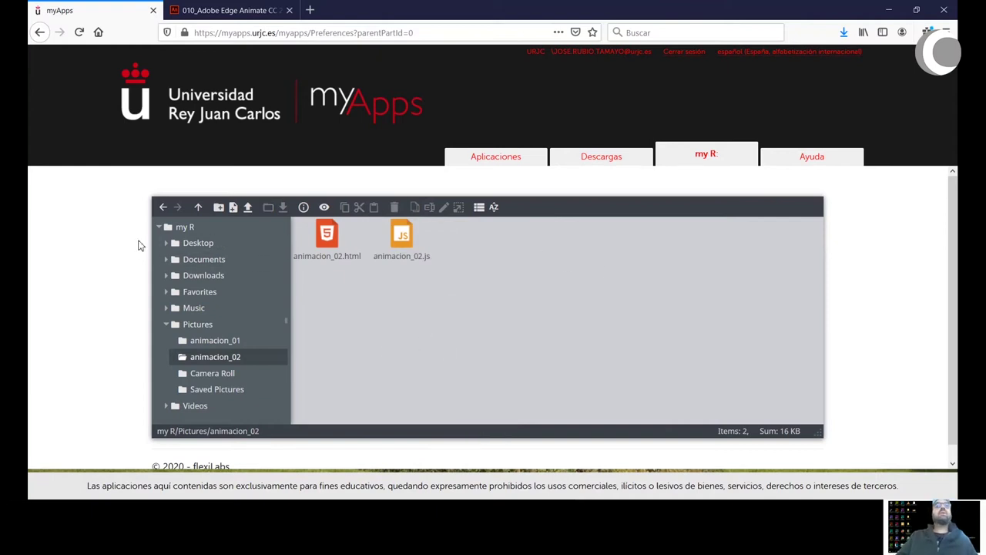
pyautogui.click(163, 208)
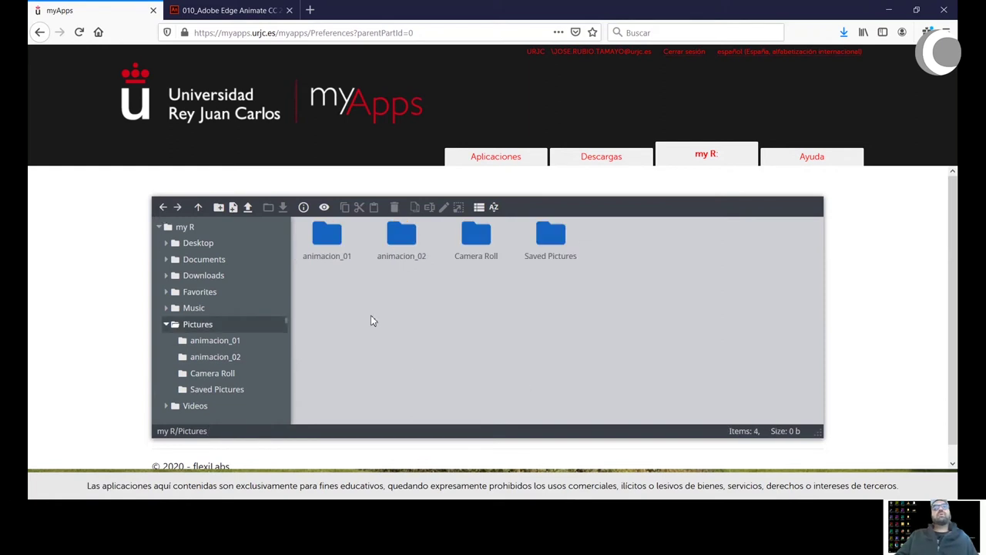
pyautogui.click(402, 235)
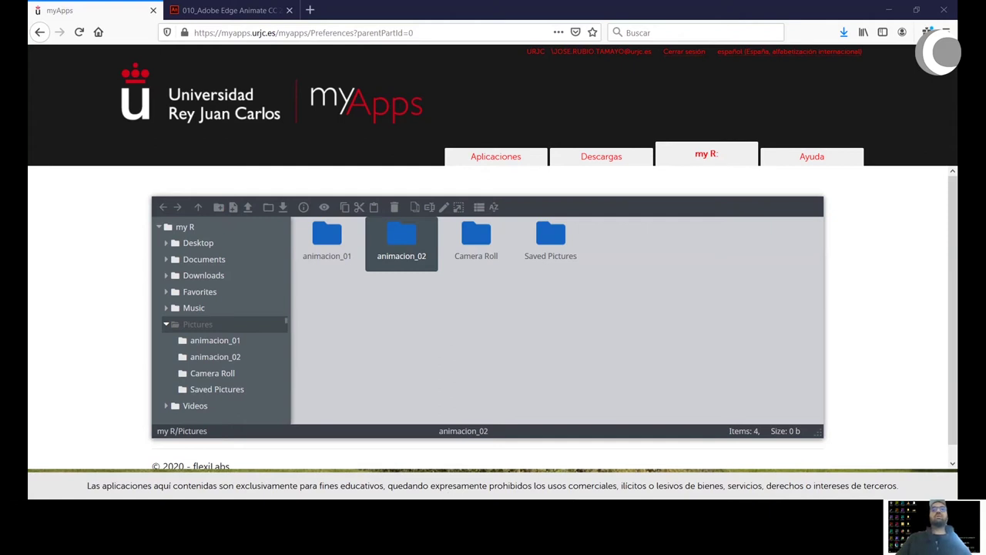
# Step: Close the Animate session tab and launch Adobe After Effects CC 2018 from the portal's application list
pyautogui.click(486, 158)
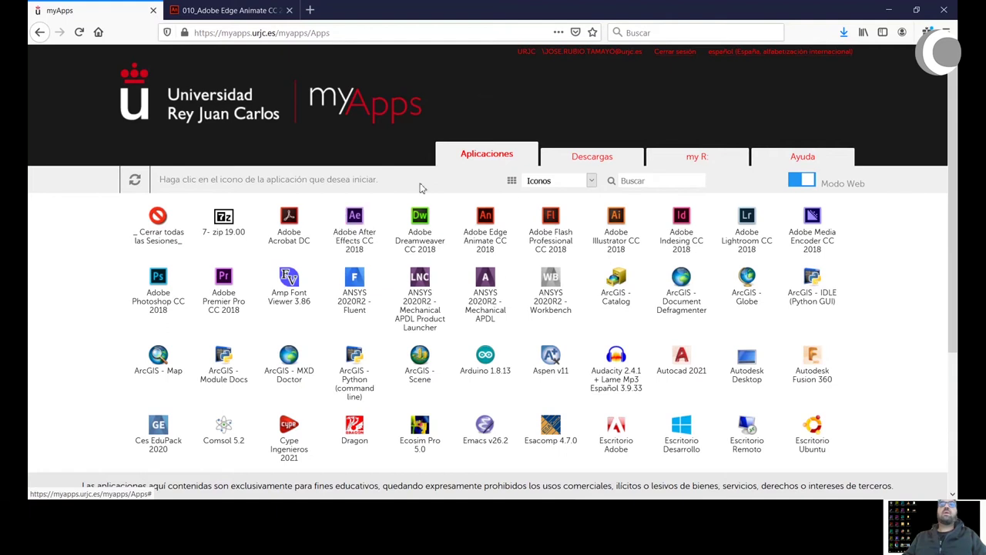
pyautogui.click(231, 10)
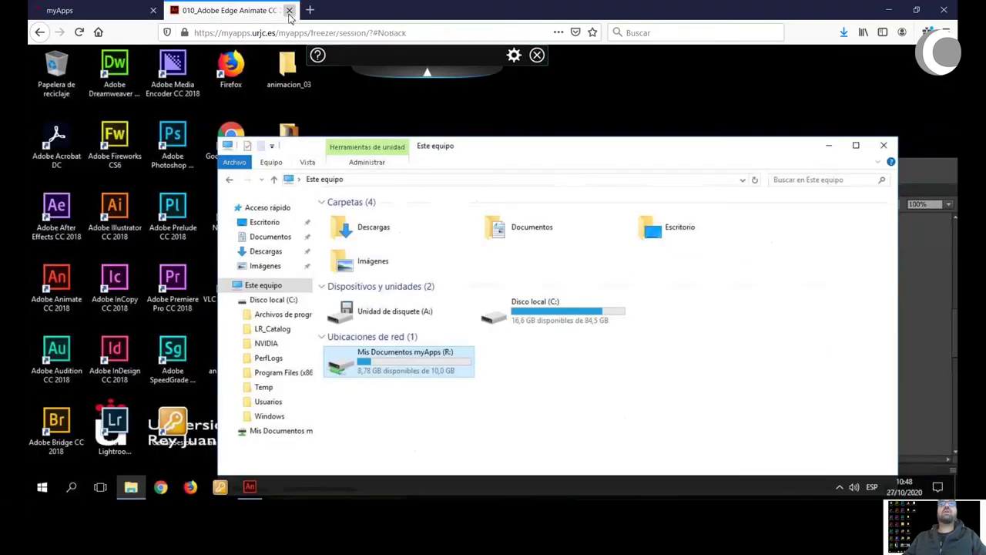
pyautogui.click(289, 10)
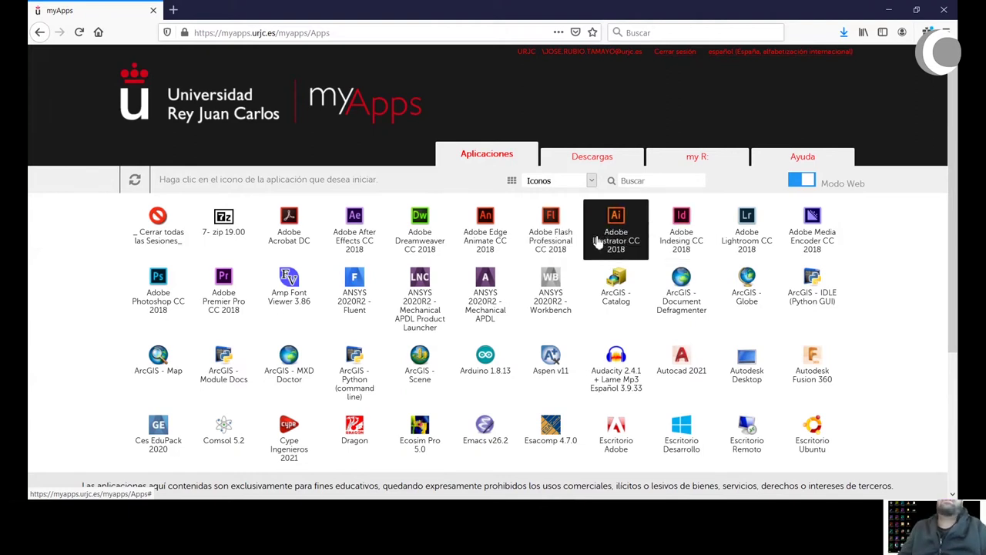
pyautogui.click(366, 245)
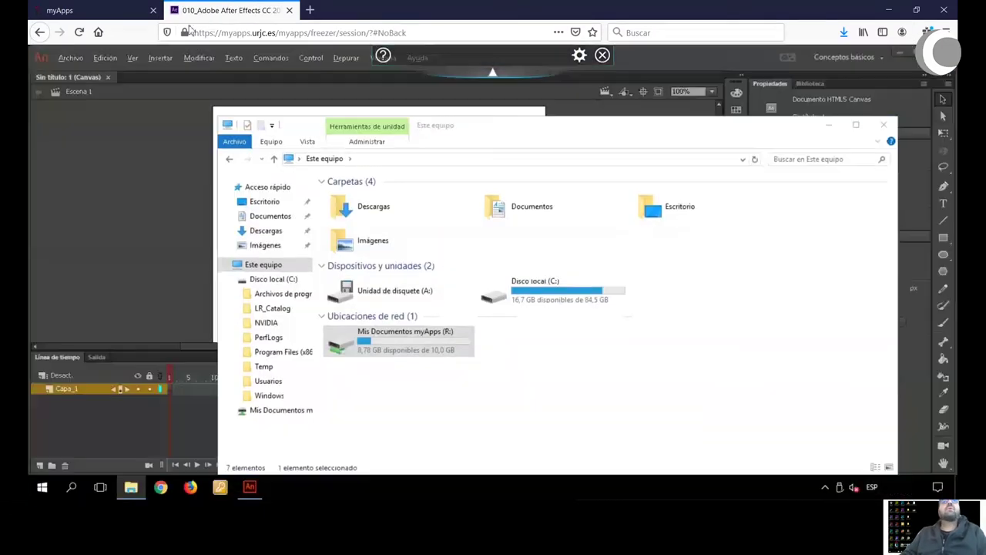
pyautogui.click(77, 10)
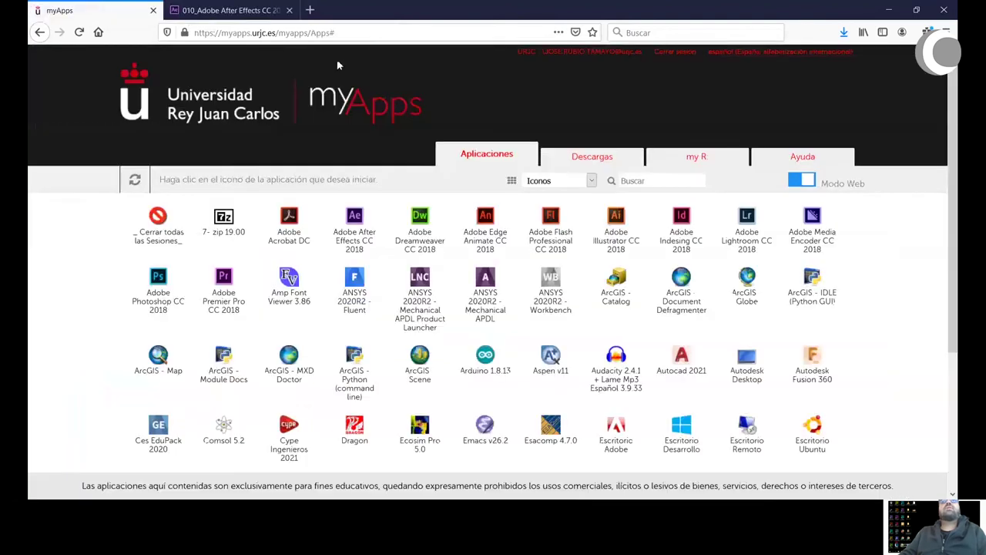
pyautogui.click(226, 10)
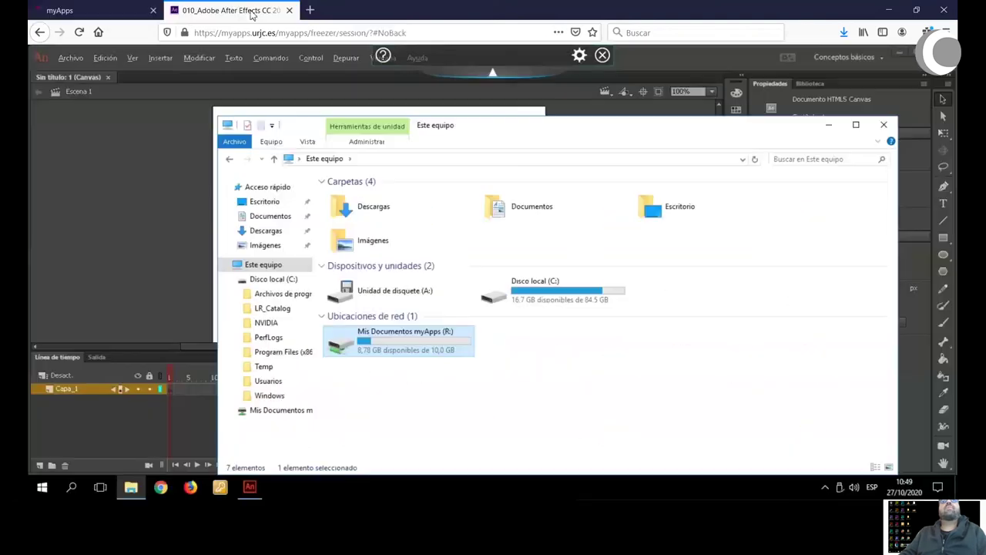
# Step: Close the After Effects session tab, turn off Modo Web and launch Adobe After Effects CC 2018 through the downloaded connection file
pyautogui.click(289, 10)
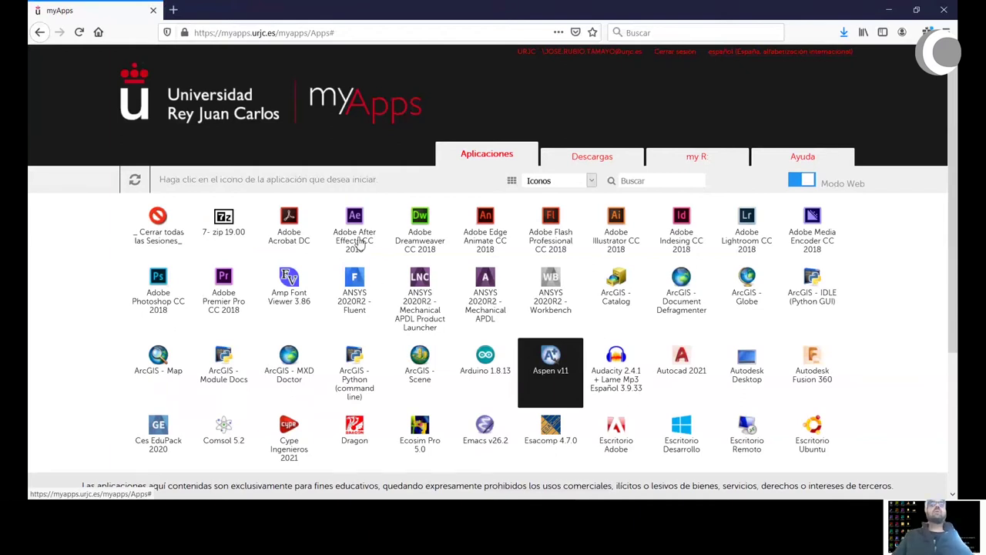
pyautogui.click(797, 185)
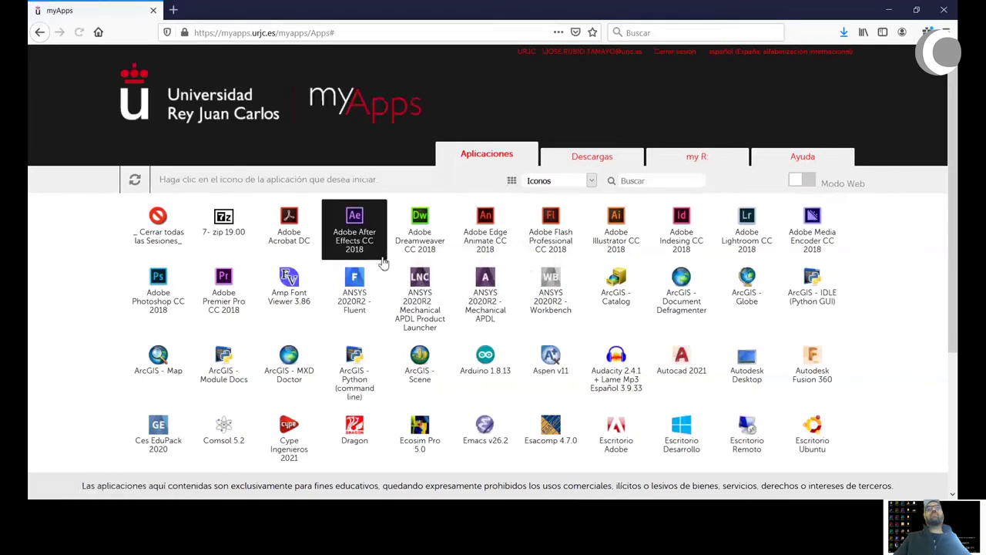
pyautogui.click(366, 247)
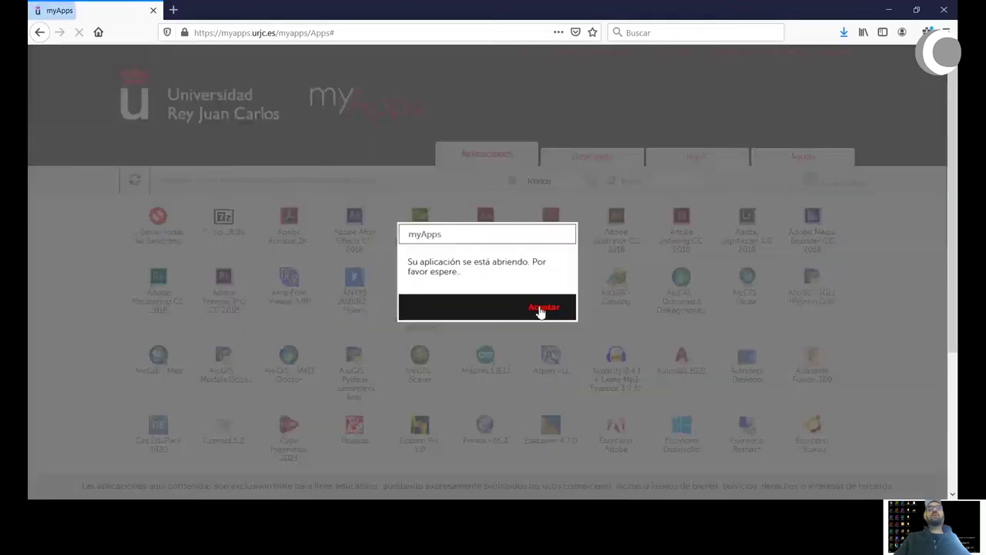
pyautogui.click(539, 311)
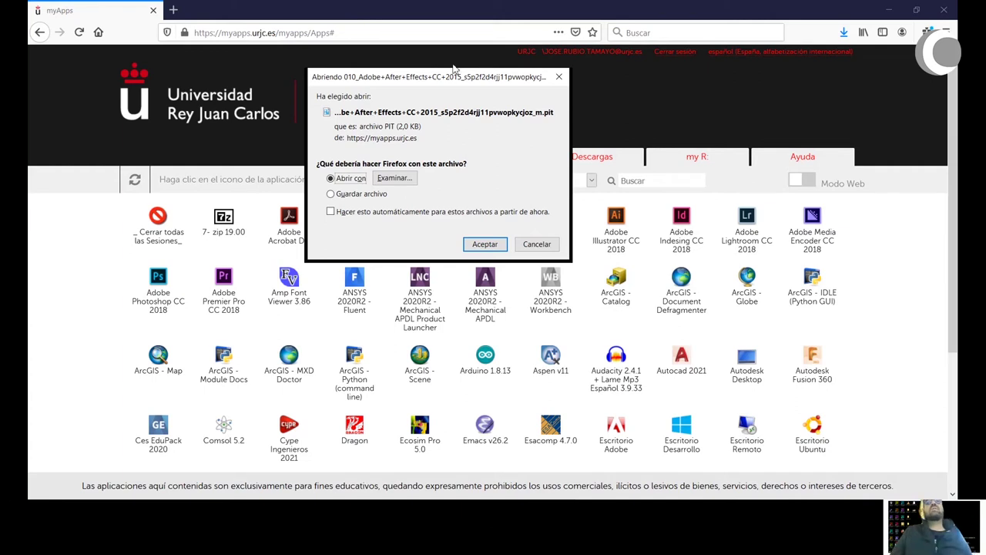
pyautogui.click(472, 240)
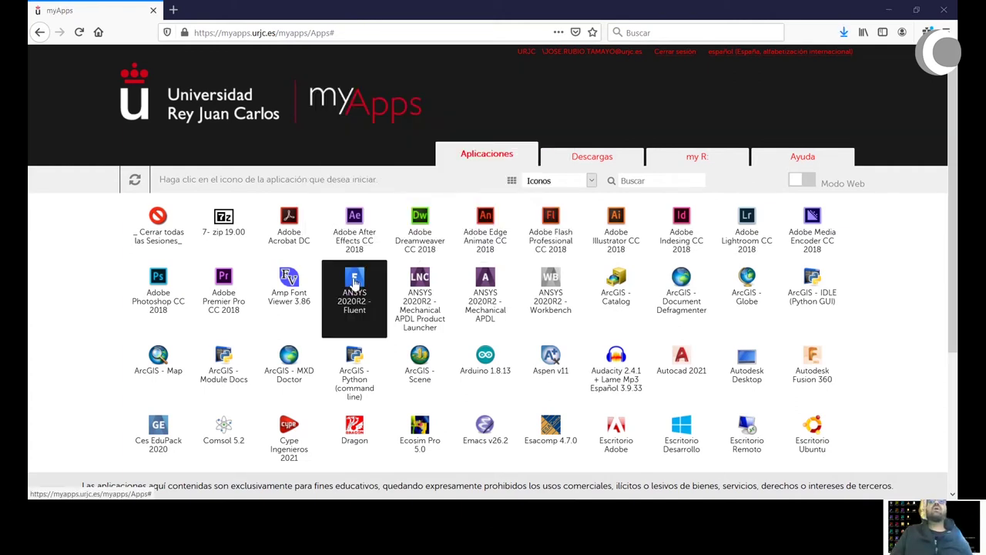
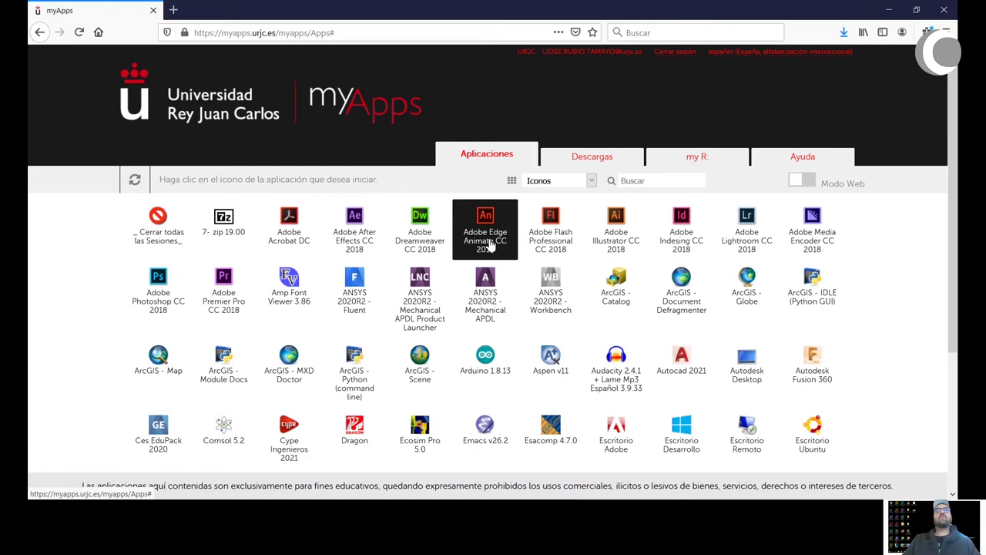
pyautogui.click(487, 241)
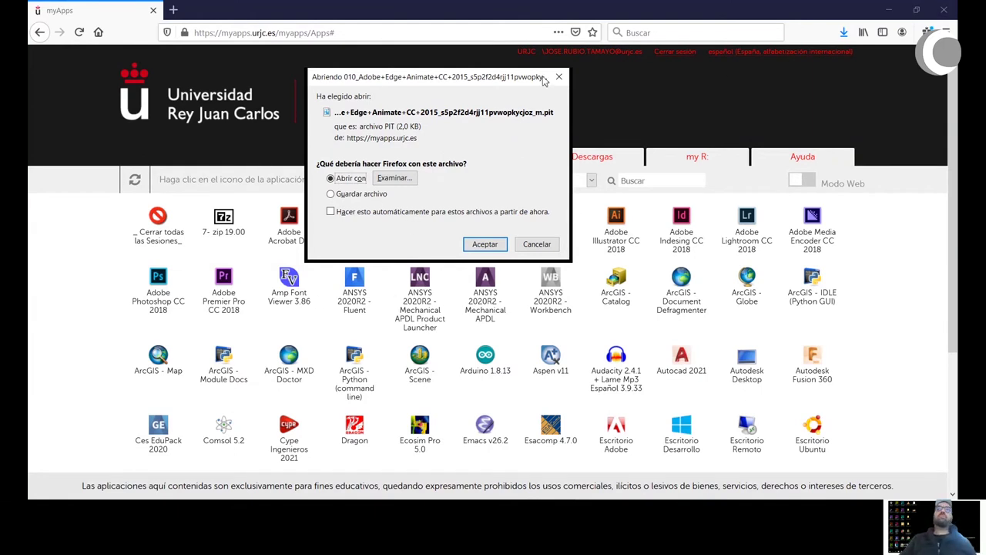
pyautogui.moveTo(507, 84); pyautogui.dragTo(487, 126)
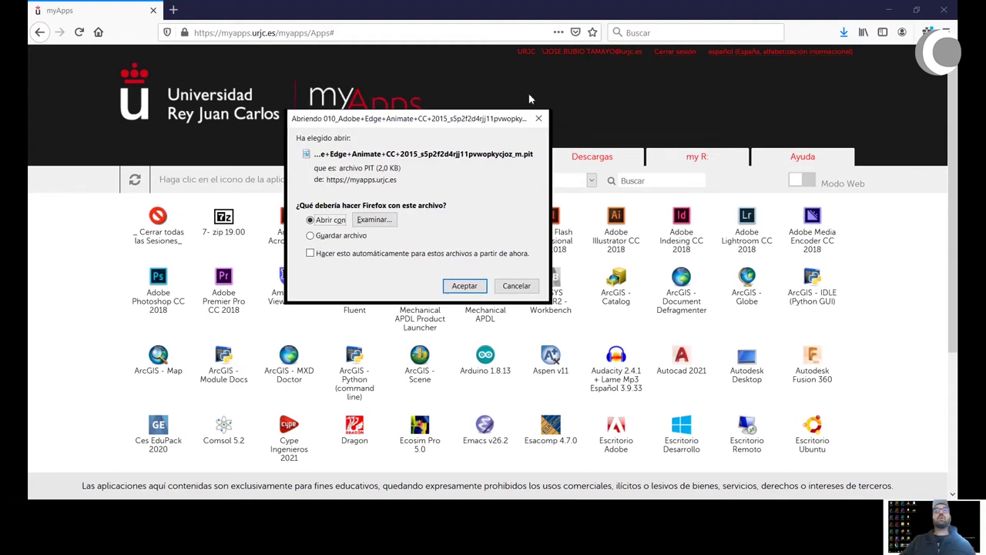
pyautogui.click(541, 120)
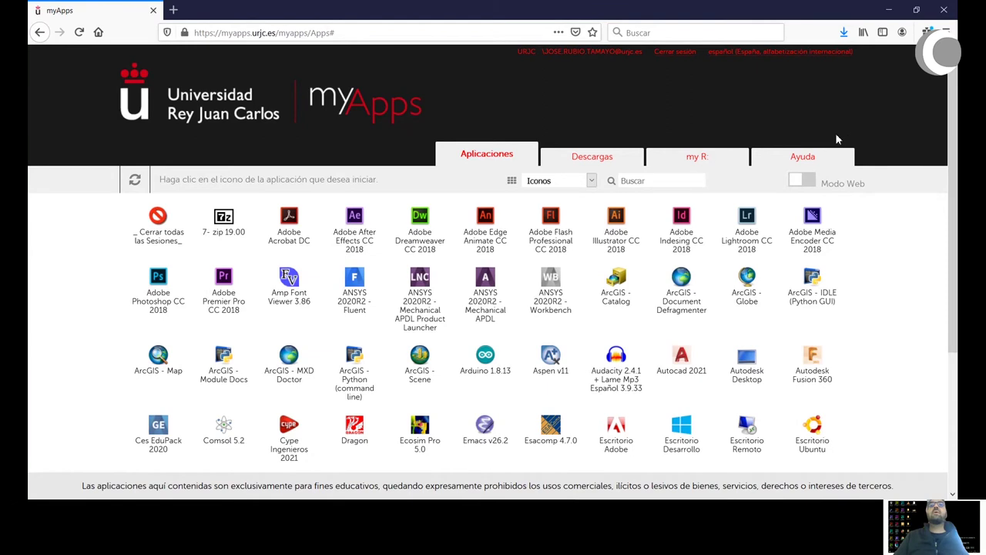
# Step: Turn Modo Web on and try to launch Adobe After Effects CC 2018 in the browser
pyautogui.click(814, 179)
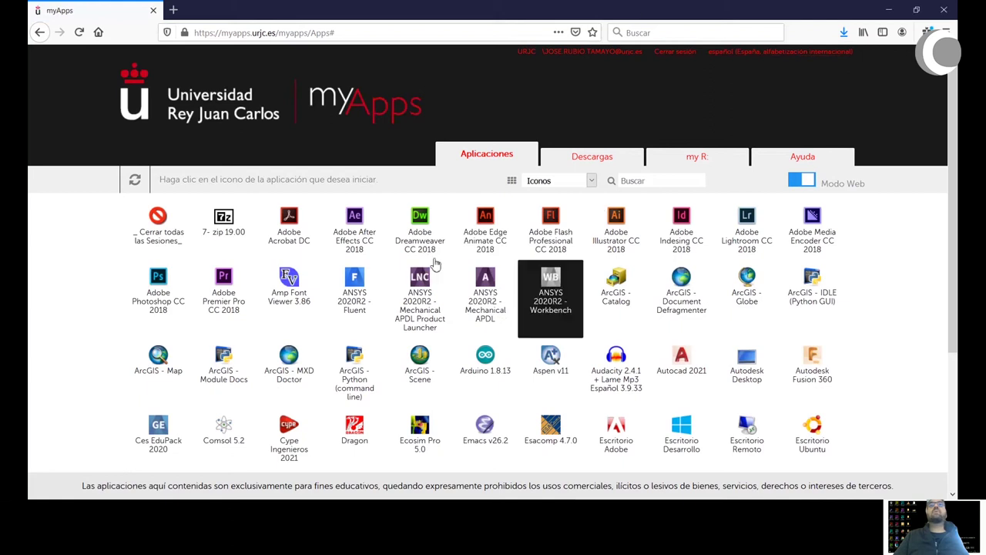
pyautogui.click(481, 239)
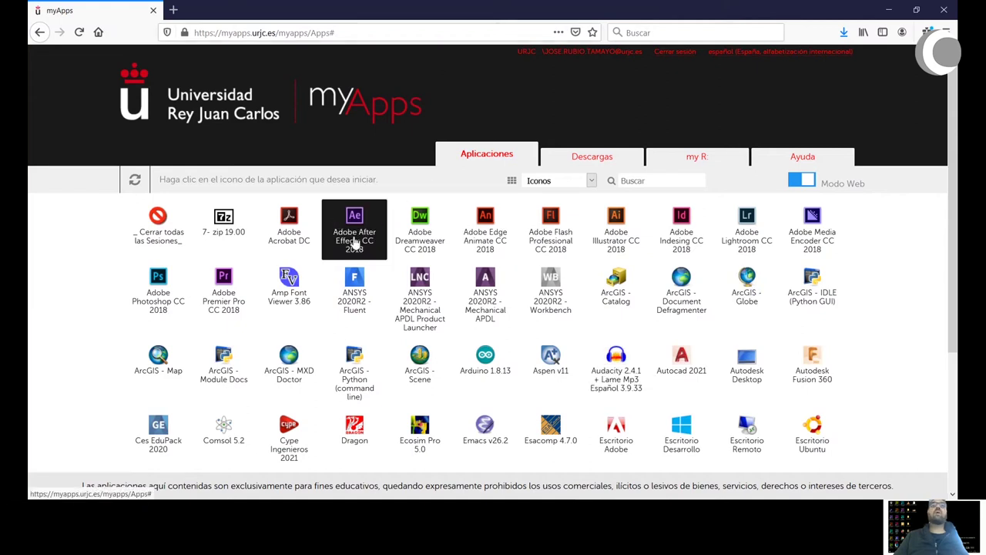
pyautogui.click(351, 239)
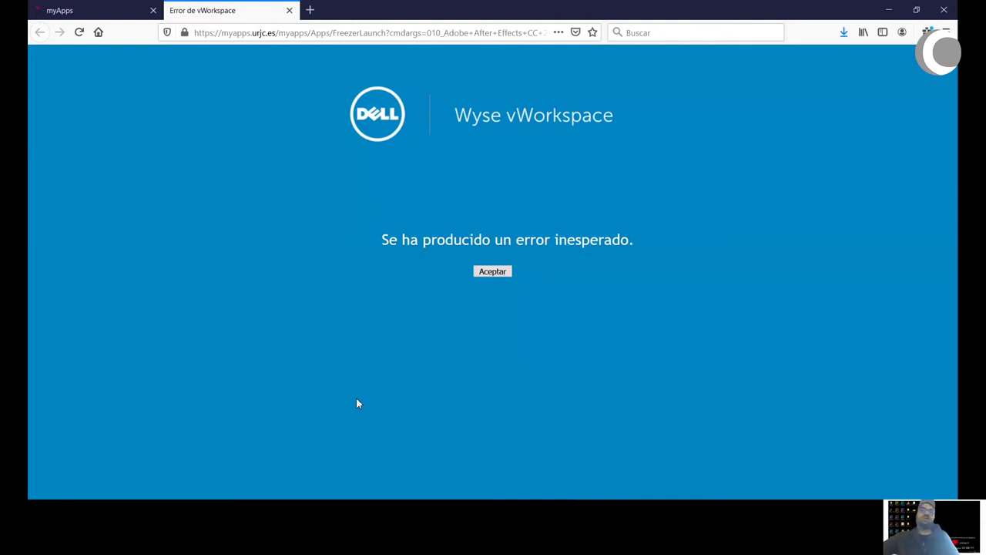
# Step: Dismiss the vWorkspace error page and open the Adobe Edge Animate CC 2018 web session from the portal
pyautogui.click(496, 272)
pyautogui.click(361, 322)
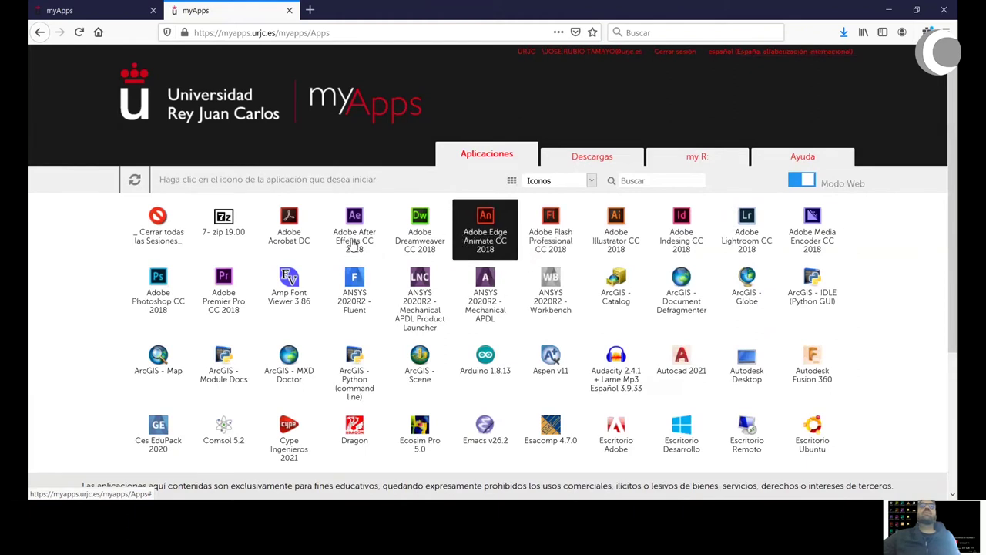
pyautogui.click(353, 244)
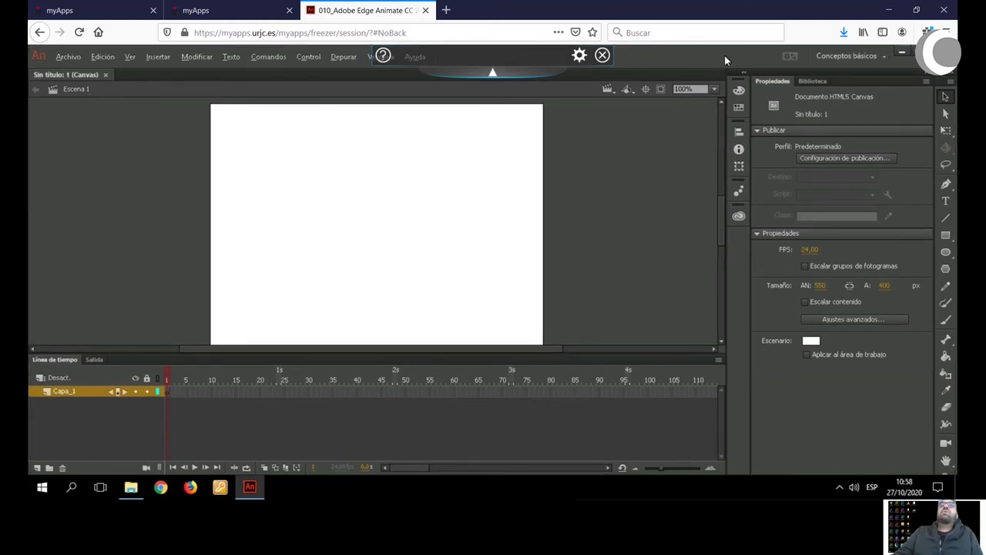
# Step: Move and close the Animate window, and close the Este equipo window to clear the remote desktop
pyautogui.moveTo(724, 60); pyautogui.dragTo(758, 169)
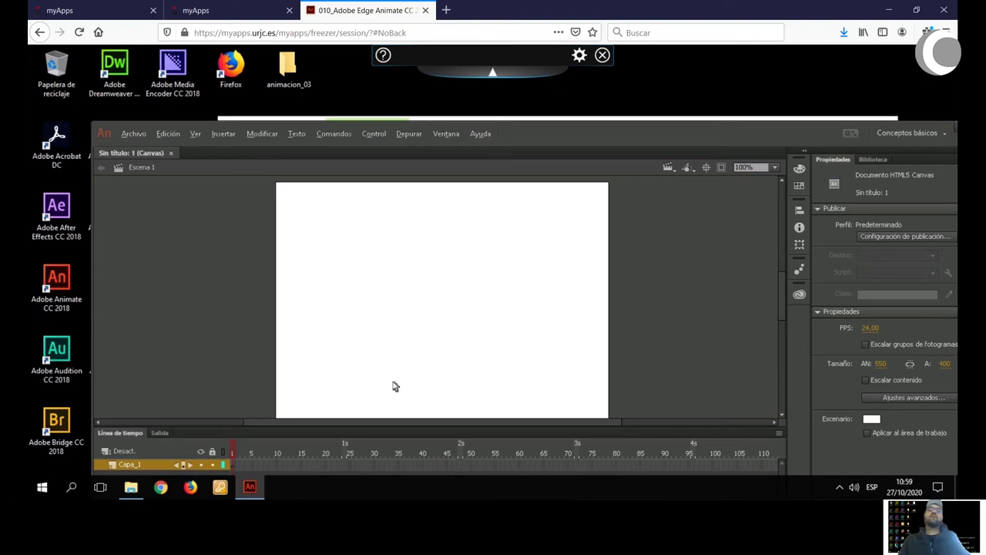
pyautogui.moveTo(724, 139); pyautogui.dragTo(545, 142)
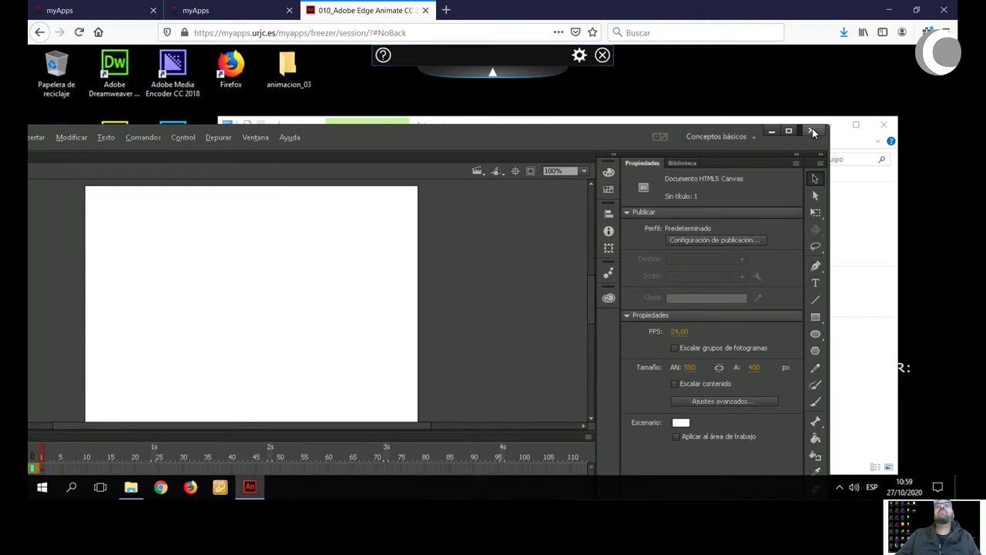
pyautogui.click(810, 131)
pyautogui.moveTo(797, 134); pyautogui.dragTo(658, 131)
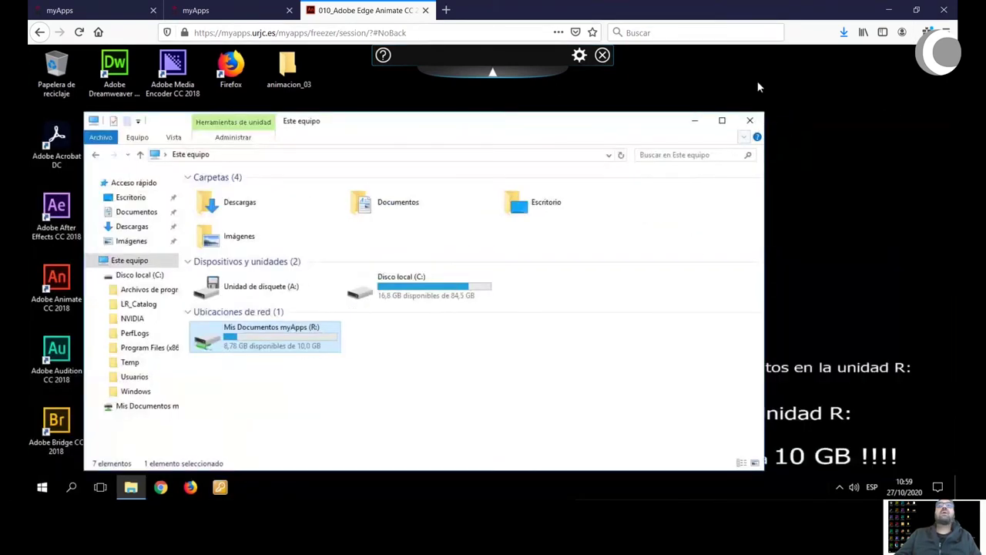
pyautogui.hotkey('alt', 'F4')
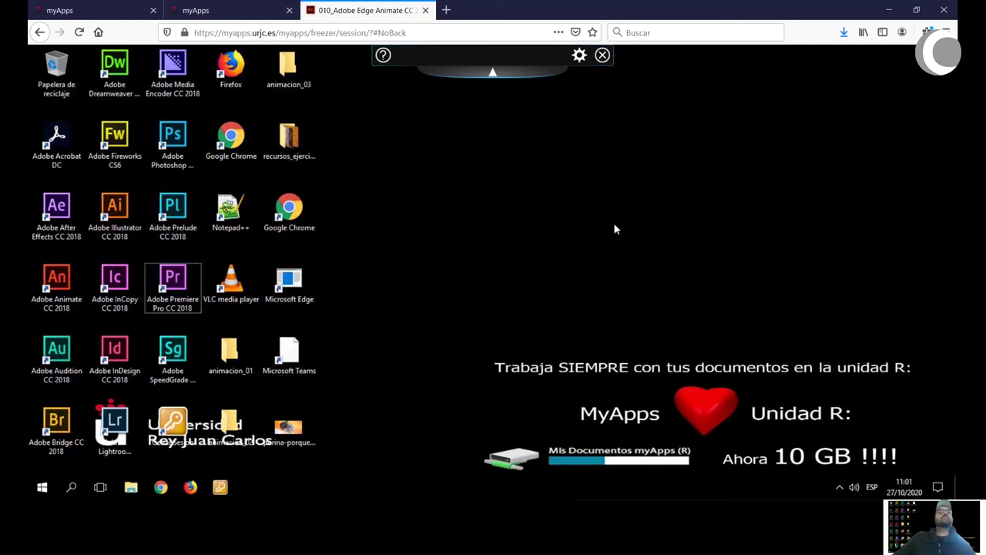
# Step: Open Google Chrome from the remote desktop and maximize its window
pyautogui.click(291, 209)
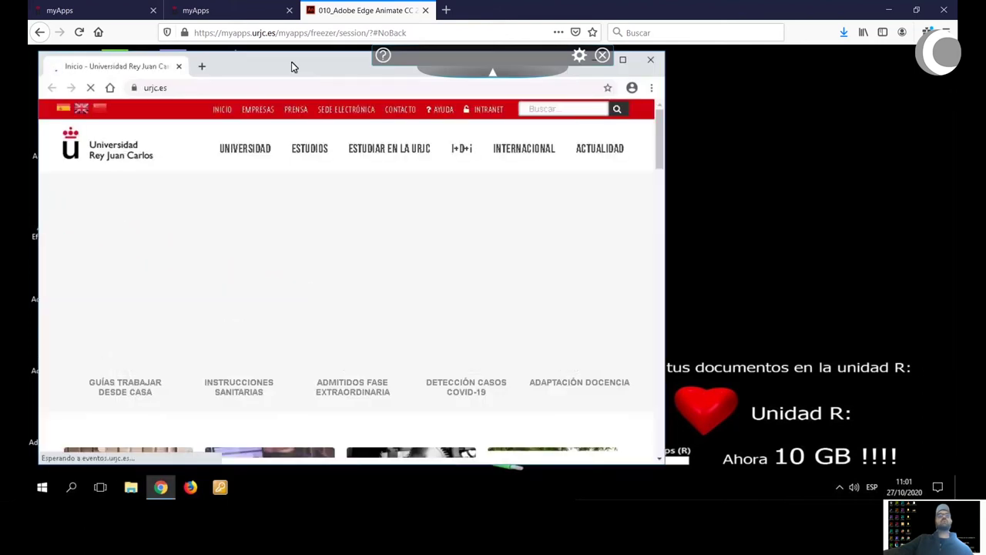
pyautogui.moveTo(291, 62); pyautogui.dragTo(426, 89)
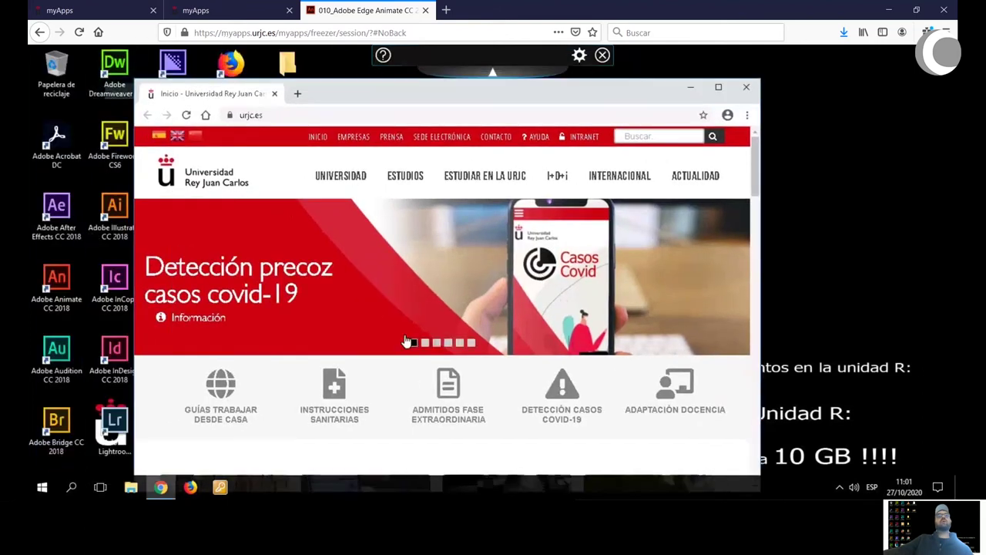
pyautogui.click(718, 92)
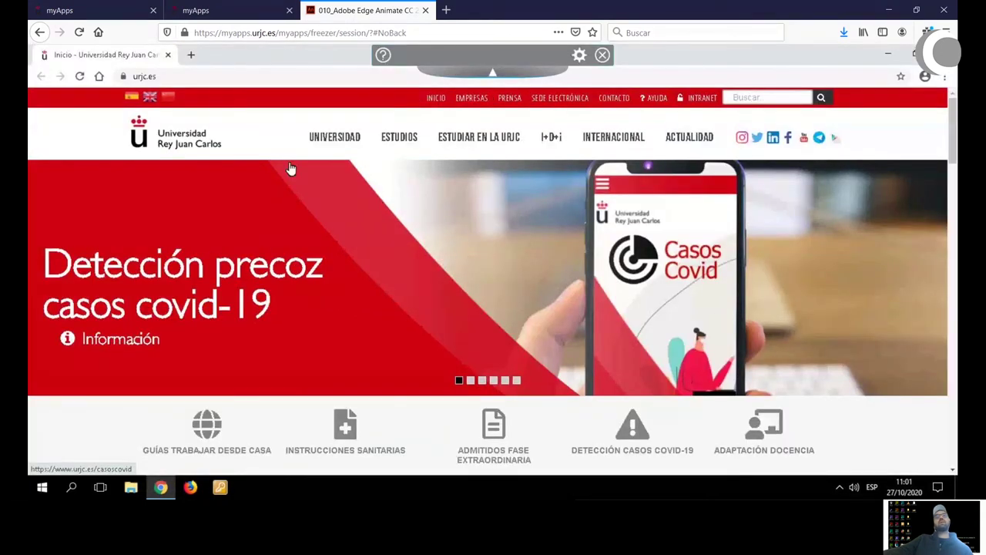
# Step: Look through the news and agenda sections of the urjc.es home page and point out the outer browser's session address
pyautogui.scroll(-3, 289, 166)
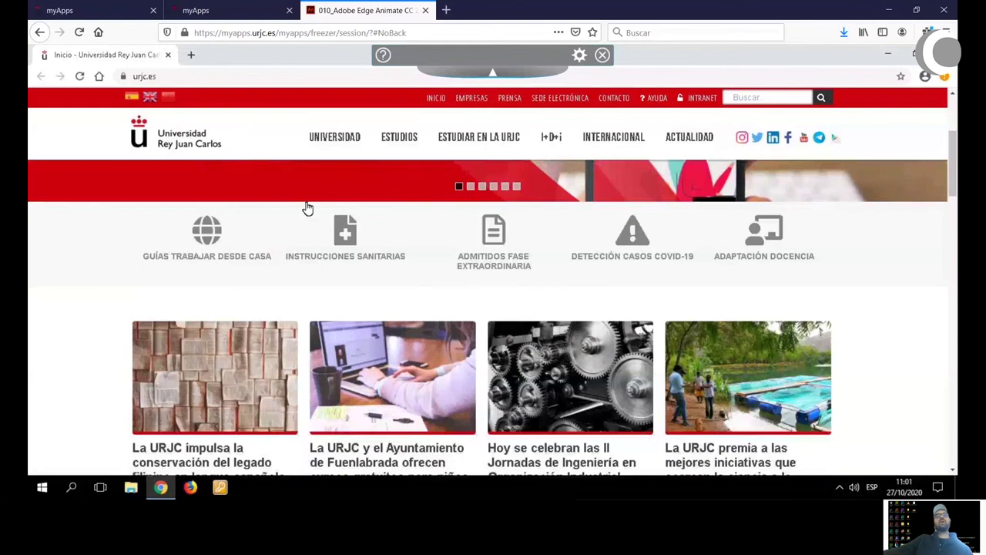
pyautogui.scroll(3, 306, 205)
pyautogui.scroll(-10, 306, 206)
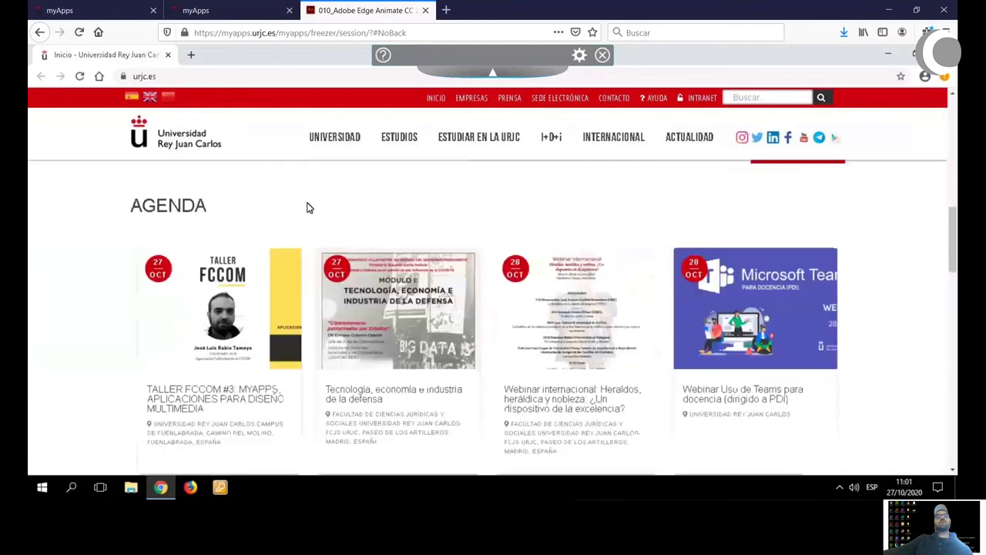
pyautogui.scroll(4, 316, 247)
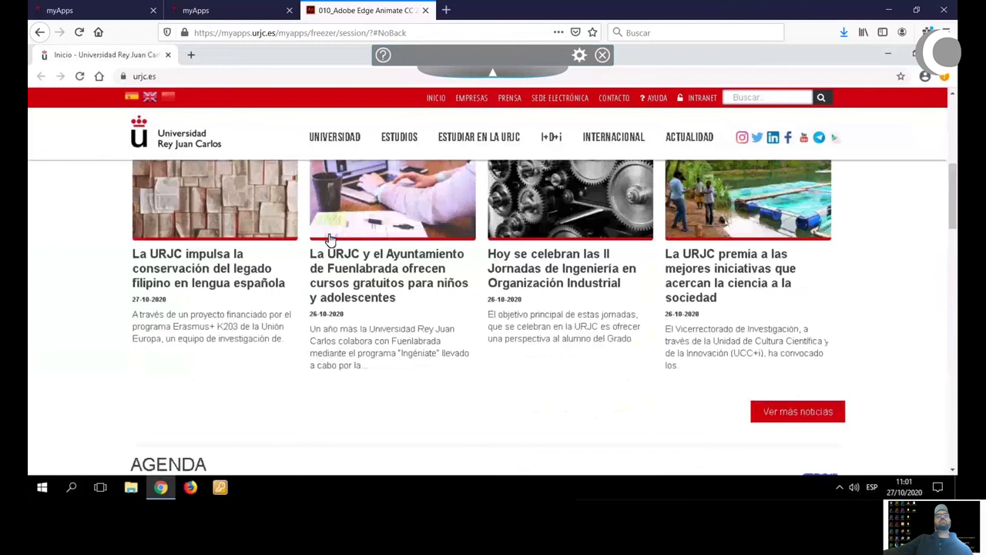
pyautogui.scroll(2, 329, 239)
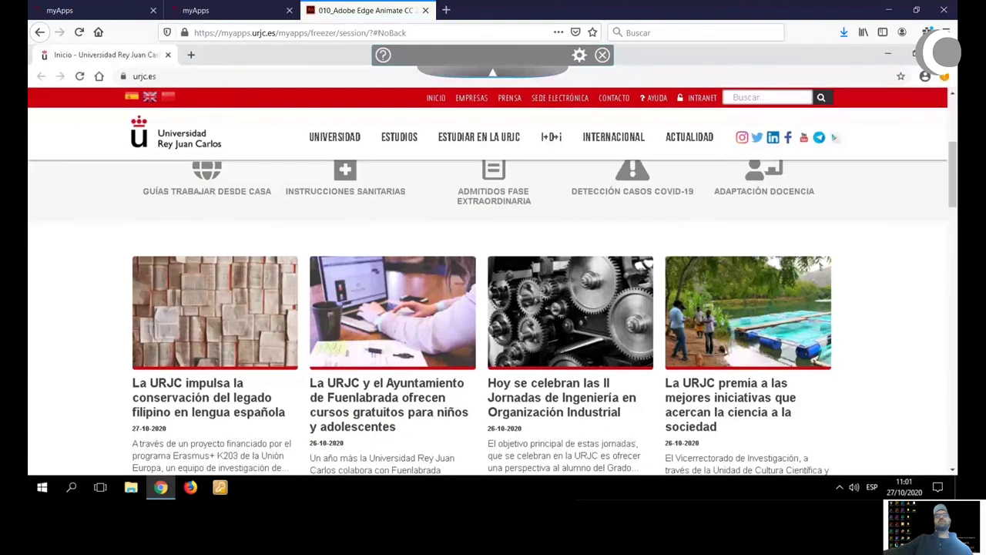
pyautogui.scroll(2, 374, 246)
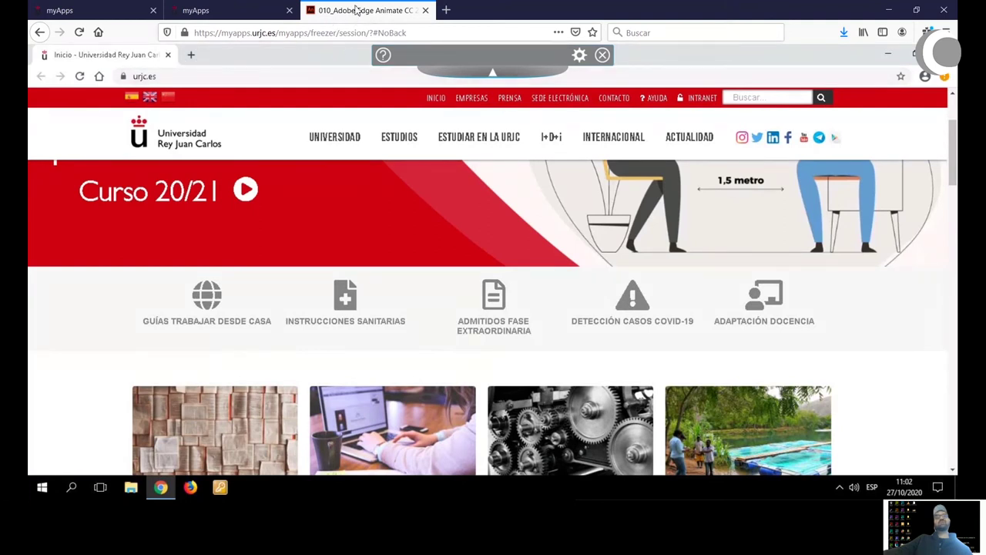
pyautogui.click(410, 34)
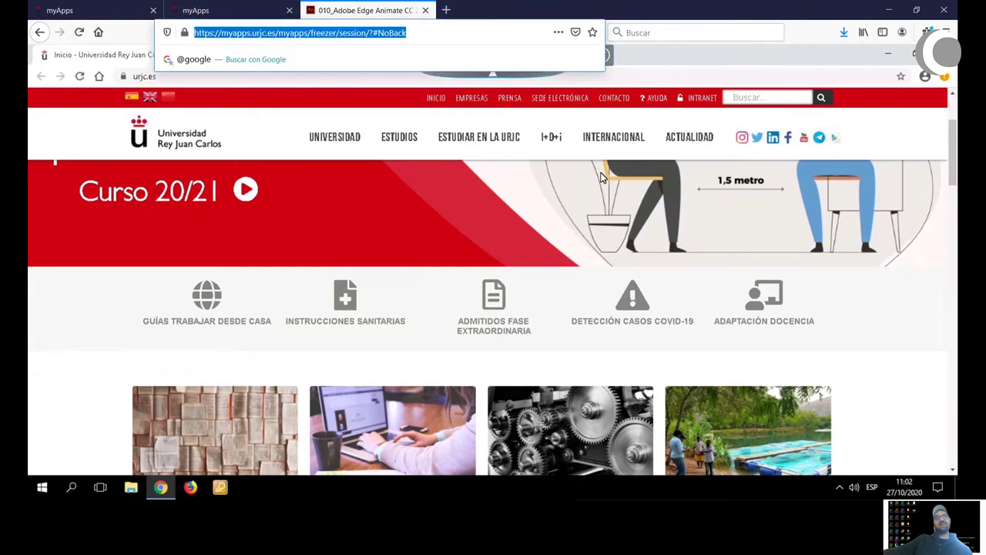
pyautogui.click(742, 62)
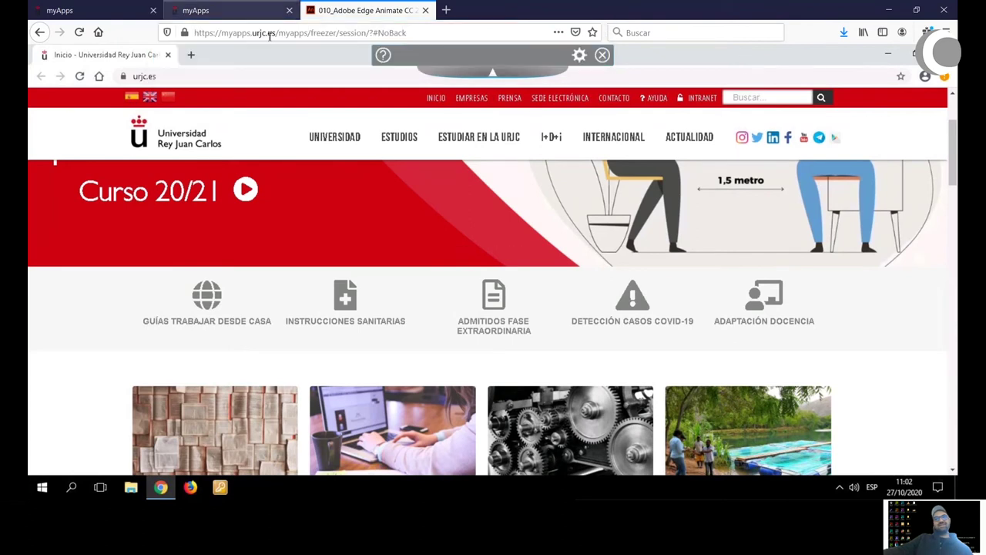
# Step: Search Google for "aula virtual urjc" in the remote Chrome and open the Intranet - Universidad Rey Juan Carlos result
pyautogui.click(162, 76)
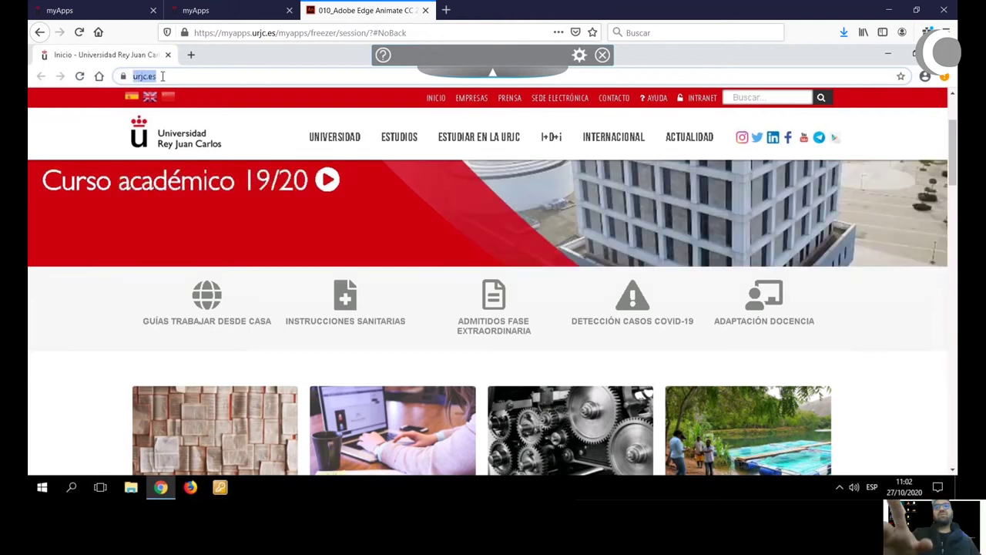
pyautogui.press('BackSpace')
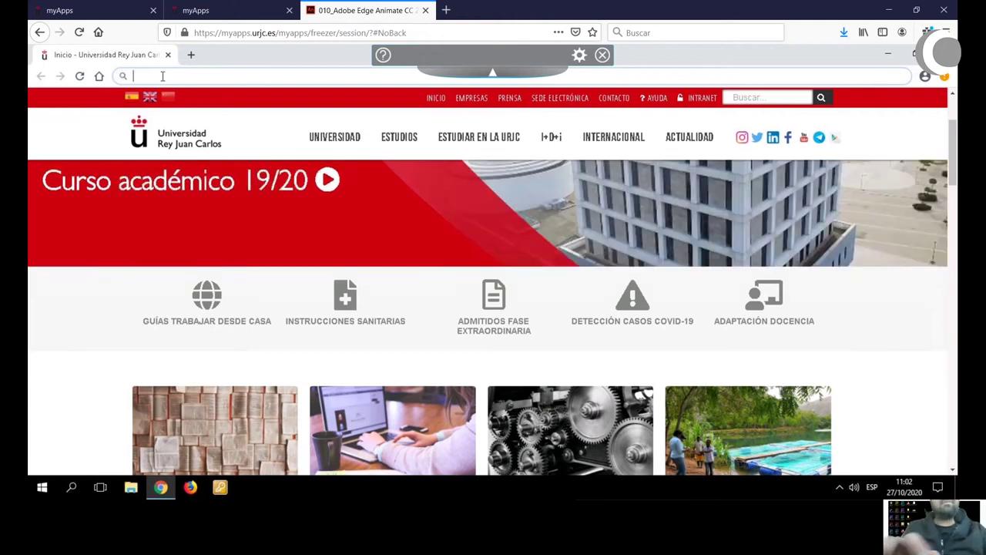
pyautogui.write('aula')
pyautogui.press('BackSpace')
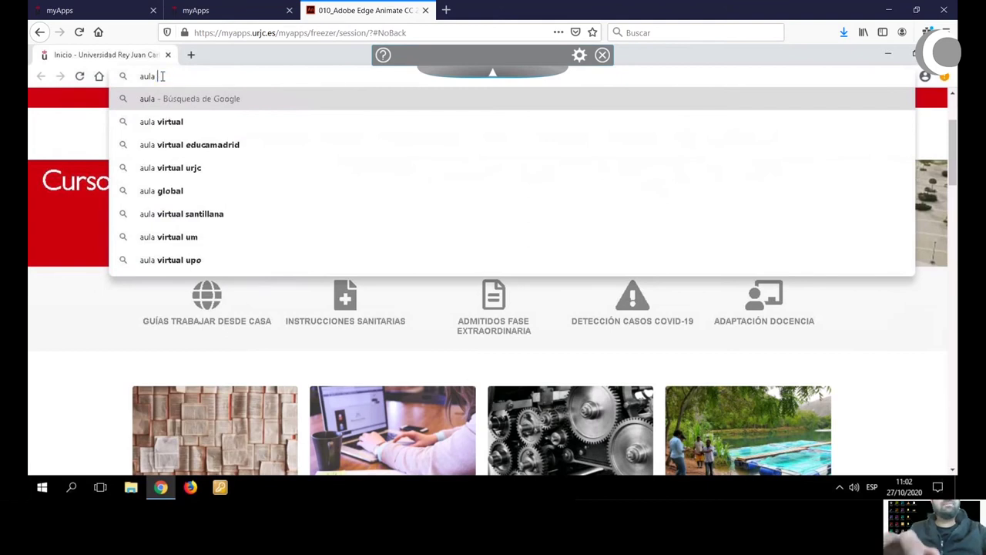
pyautogui.write('virtual urjc')
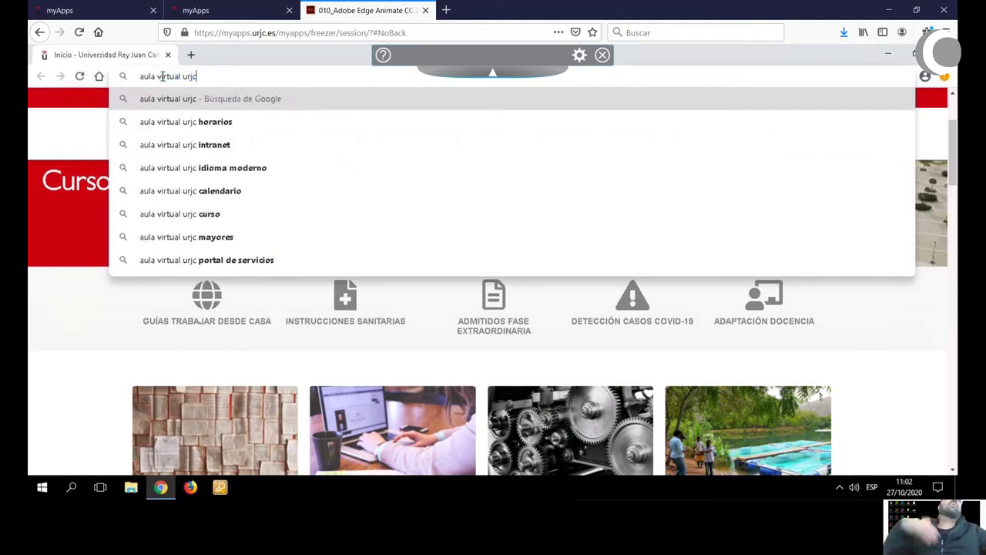
pyautogui.press('Return')
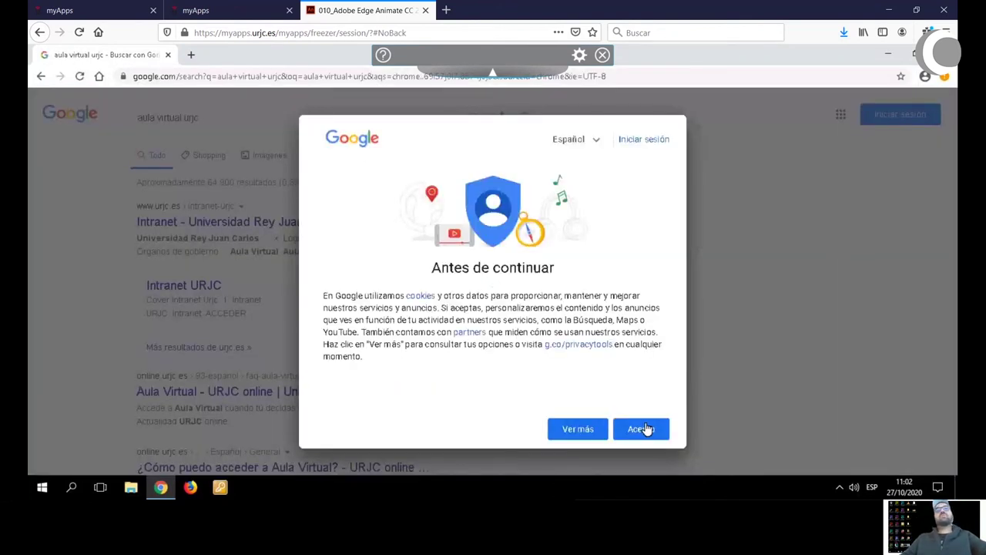
pyautogui.click(644, 429)
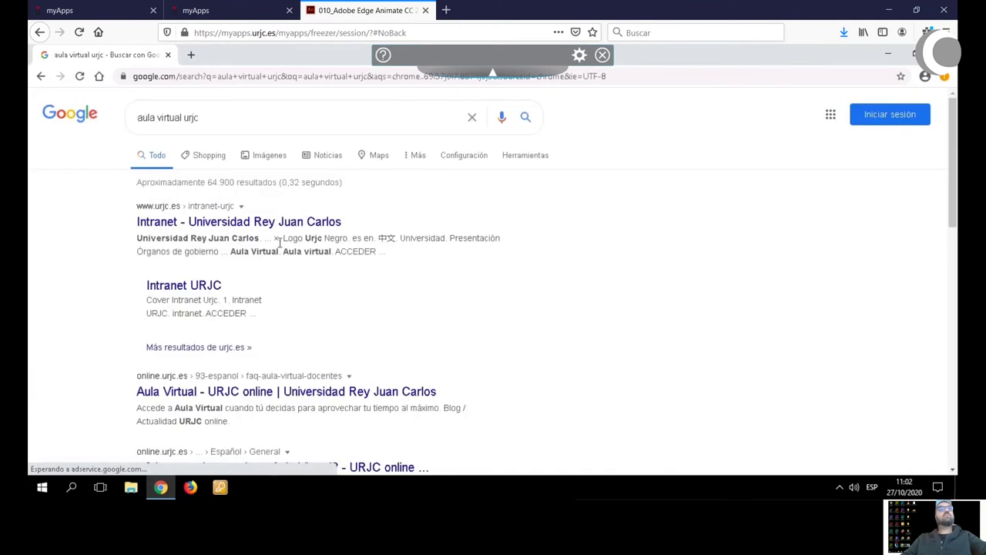
pyautogui.click(200, 224)
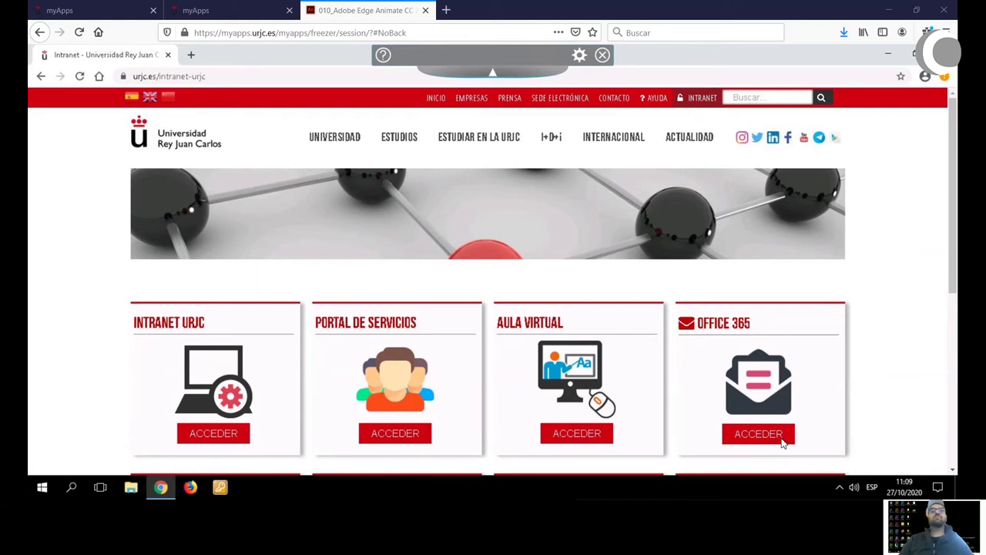
# Step: Return to the myApps application list, review the available Microsoft Office programs, and turn off Modo Web
pyautogui.hotkey('ctrl', 'shift', 'Tab')
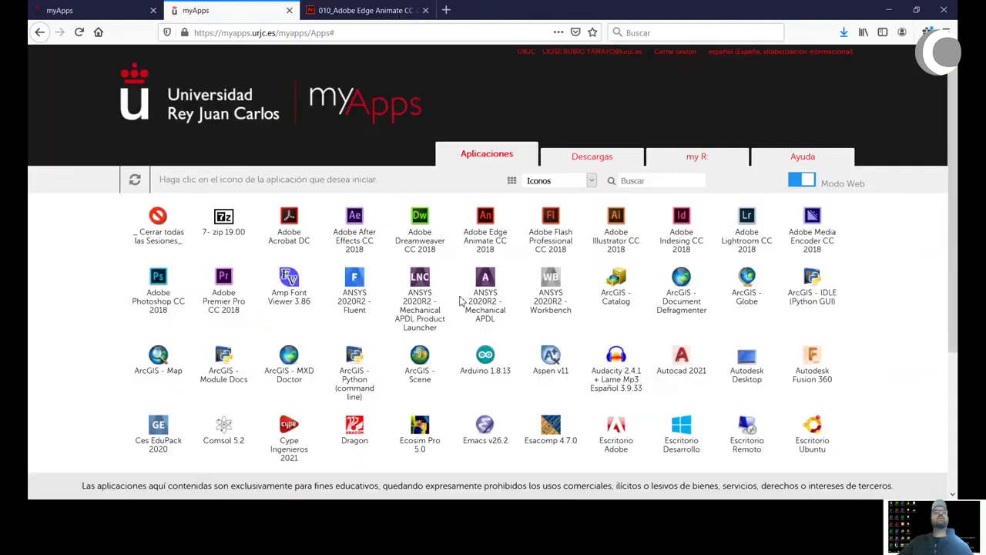
pyautogui.scroll(-1, 348, 285)
pyautogui.scroll(-3, 348, 285)
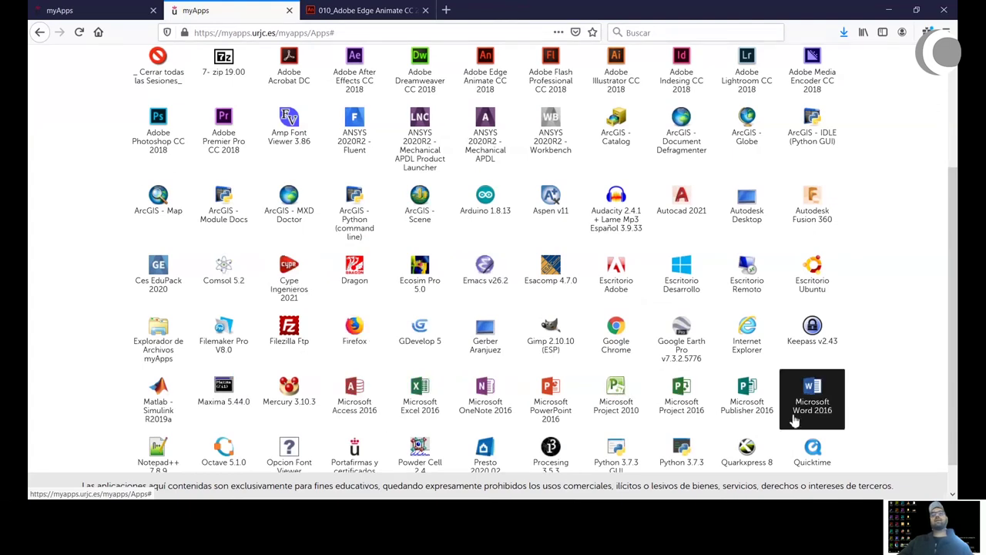
pyautogui.scroll(-1, 266, 353)
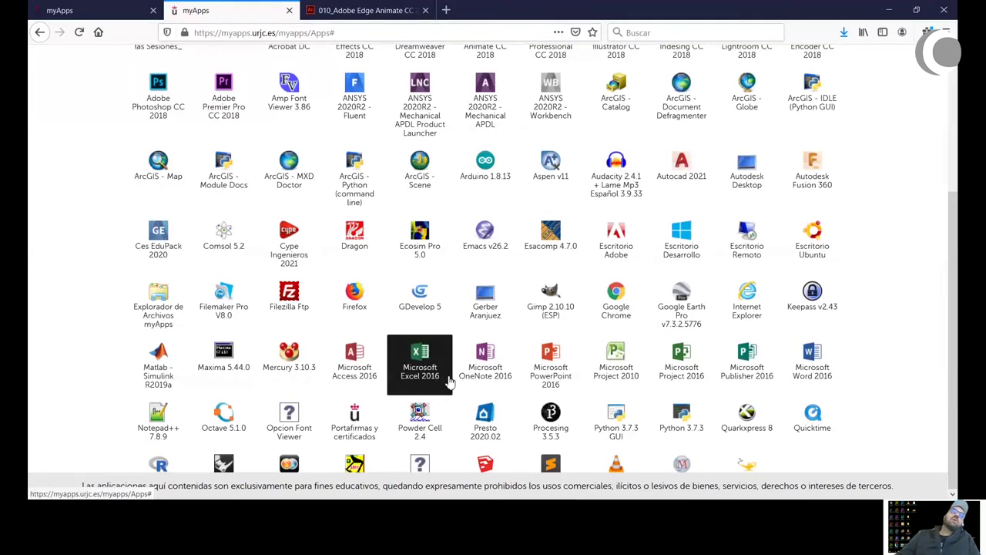
pyautogui.click(355, 356)
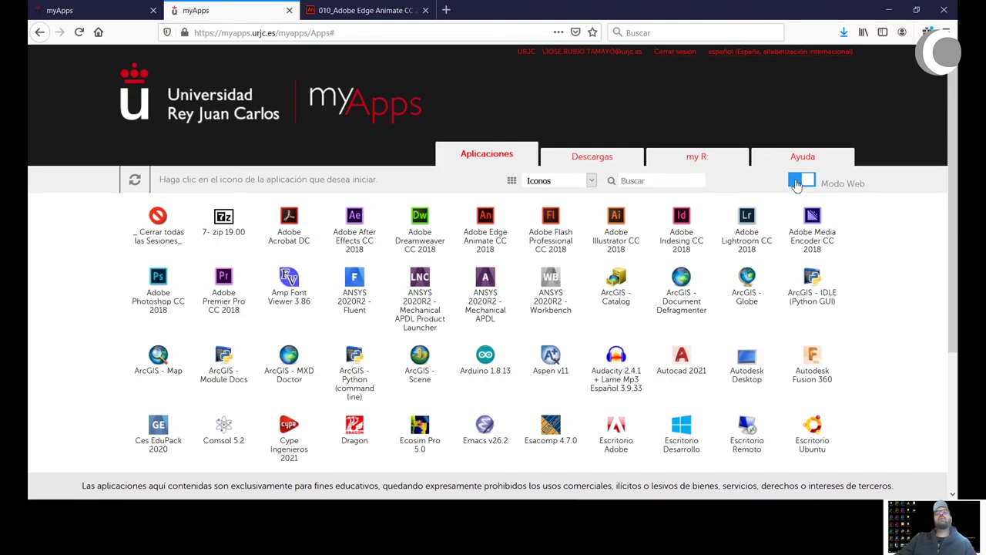
pyautogui.click(797, 182)
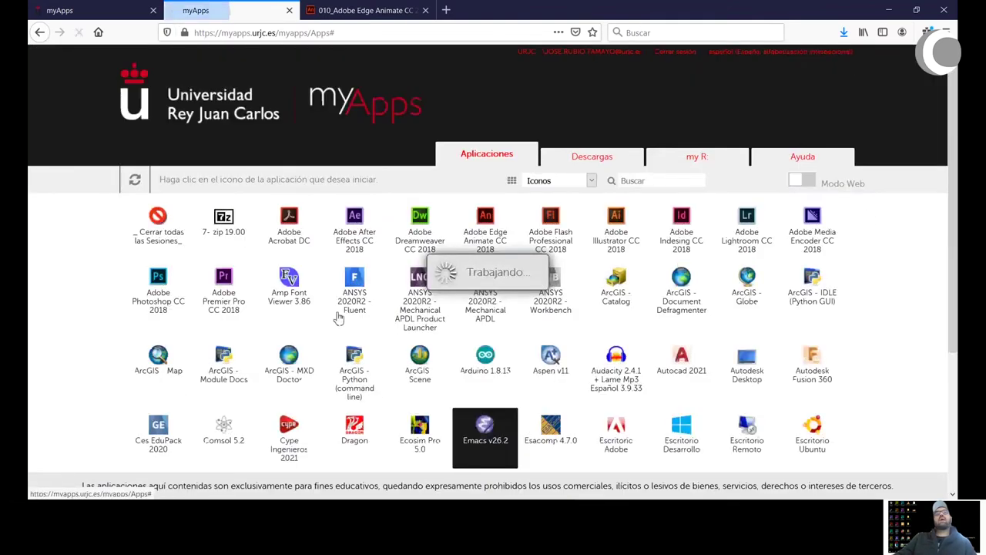
# Step: Launch Microsoft Excel 2016 from the application list by opening its PIT file, and select cell D2 in the blank workbook
pyautogui.scroll(-5, 646, 377)
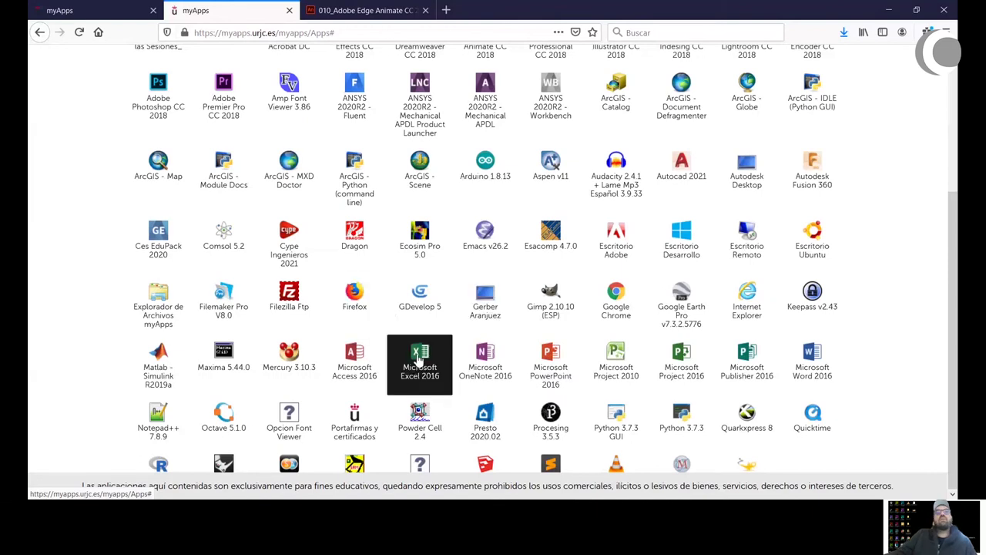
pyautogui.click(421, 356)
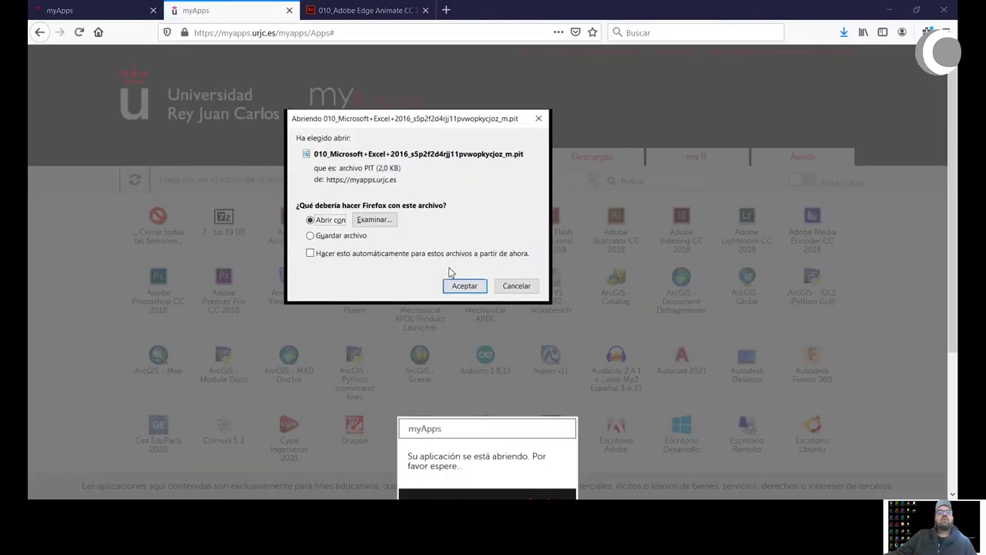
pyautogui.click(463, 287)
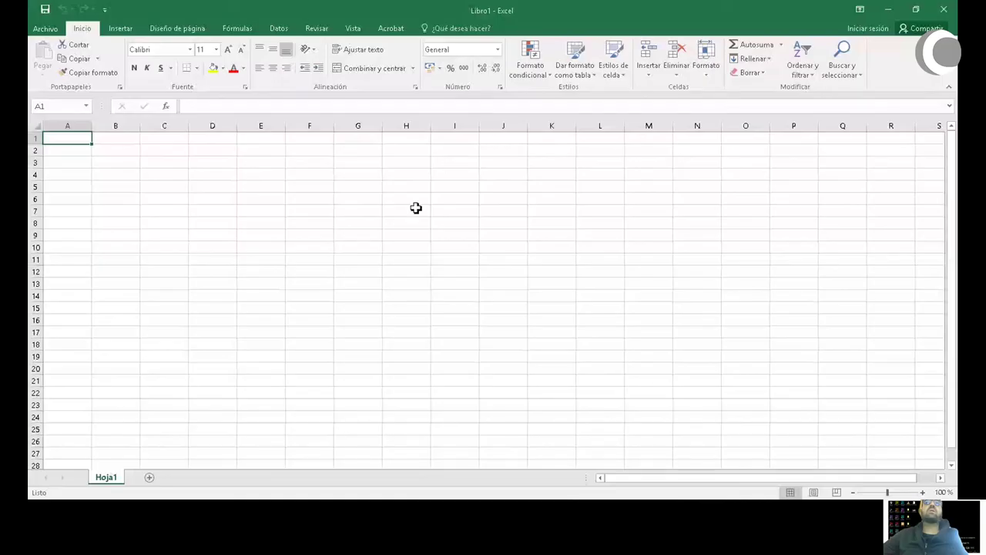
pyautogui.click(220, 153)
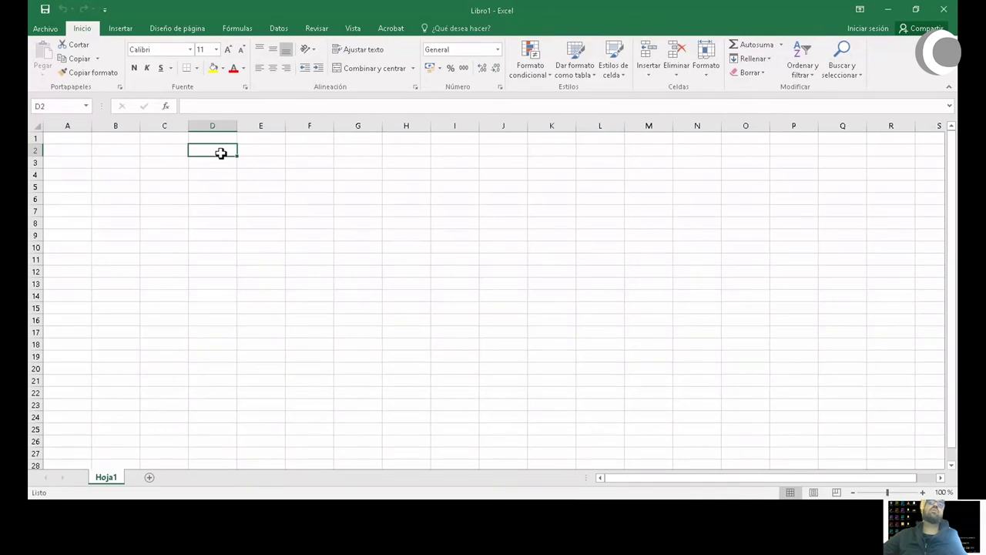